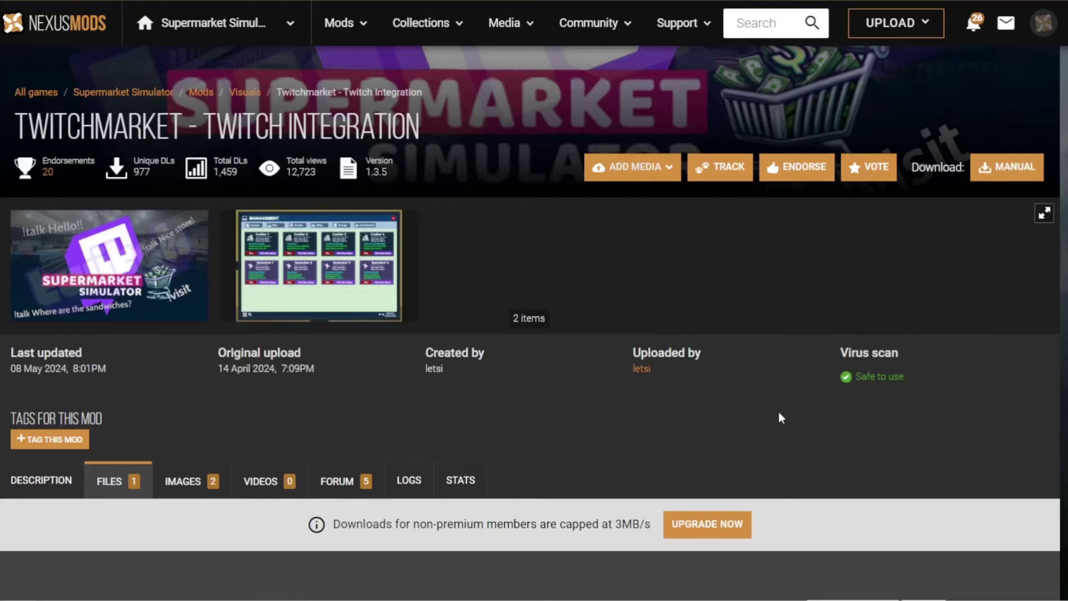
# - Download the Twitchmarket zip (slow download) and save it to the supermarket simulator mods folder
pyautogui.click(997, 168)
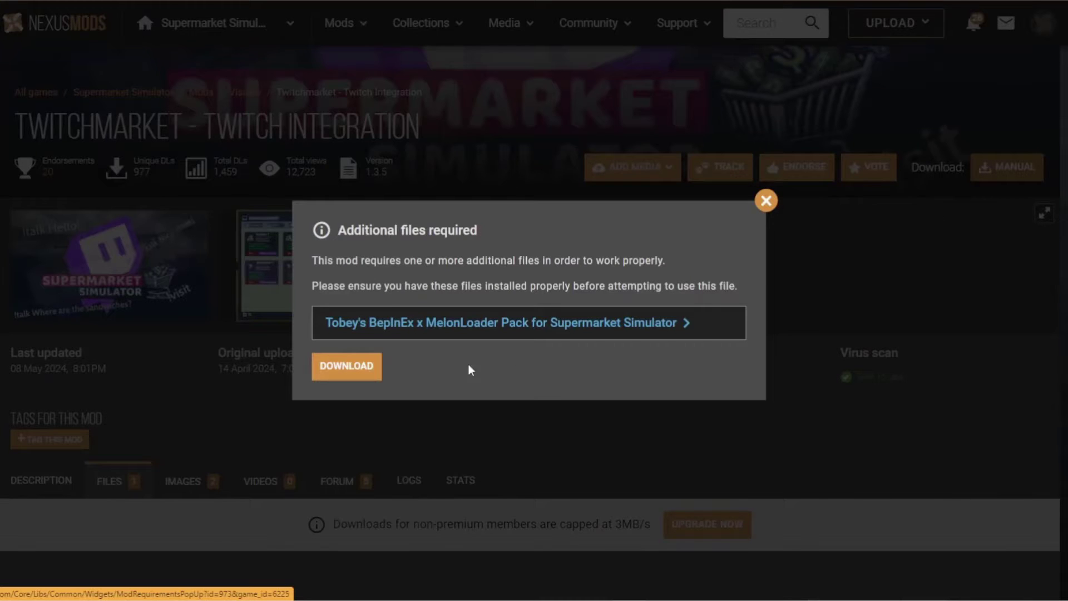
pyautogui.click(362, 366)
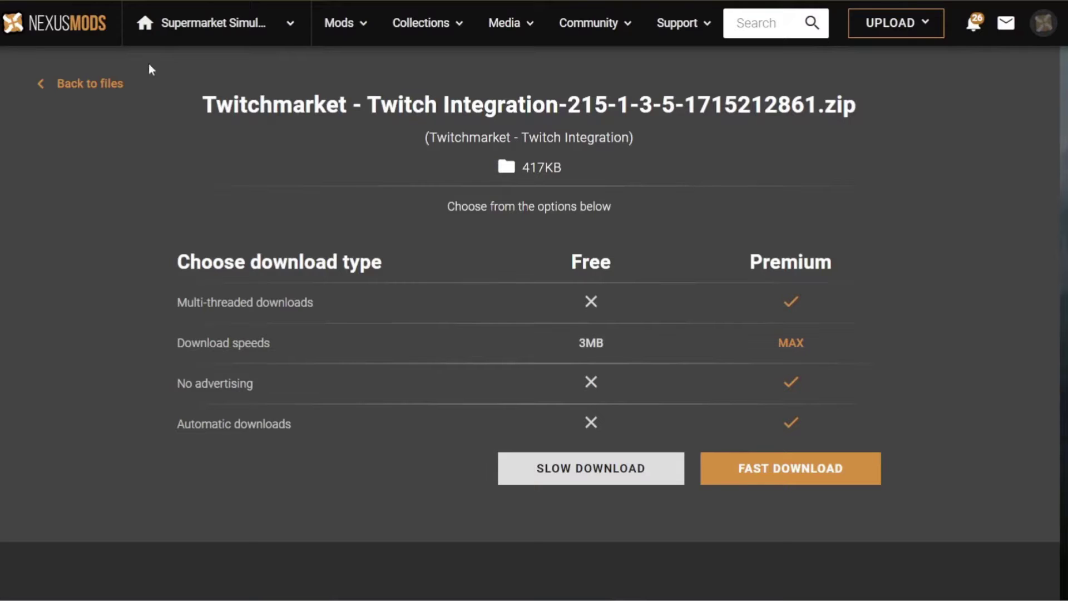
pyautogui.click(539, 466)
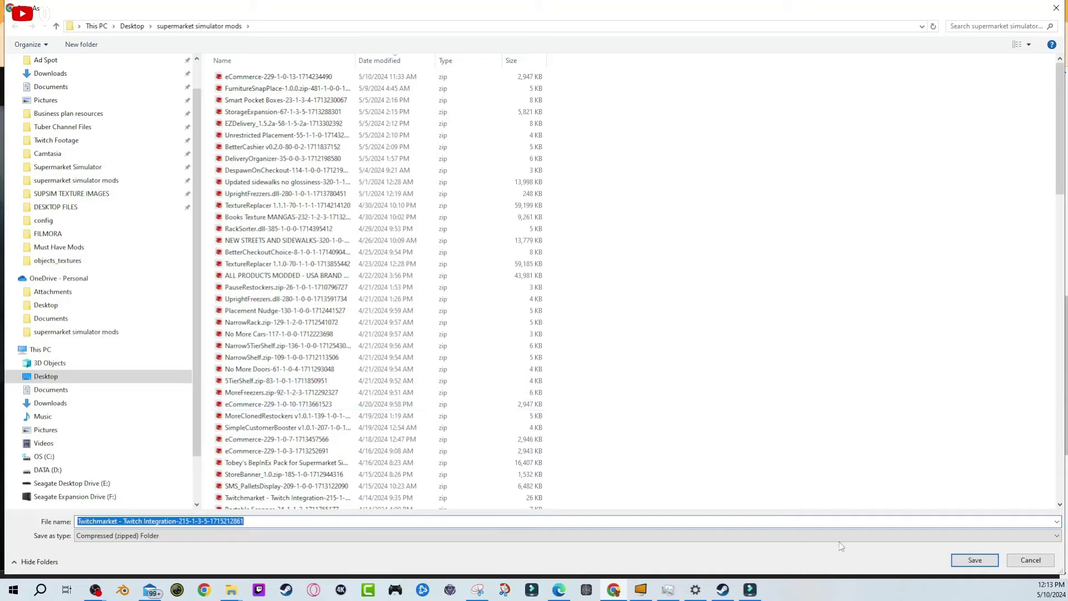
pyautogui.click(975, 561)
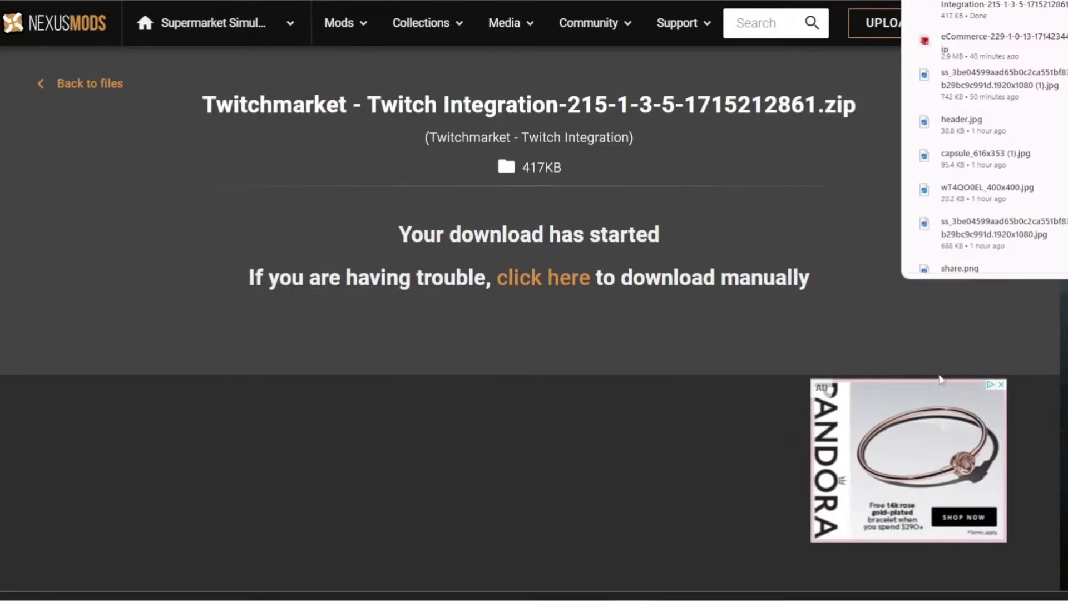
# - Open the Twitchmarket zip in BreeZip and extract TwitchIntegration.dll into a Twitchmarket folder
pyautogui.click(991, 11)
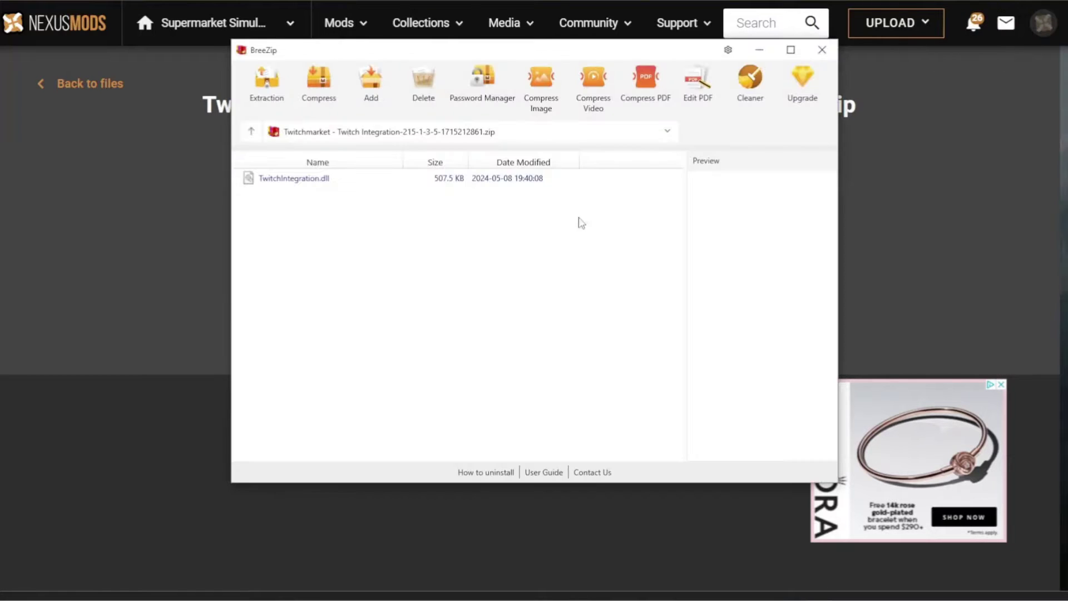
pyautogui.click(756, 112)
pyautogui.click(268, 83)
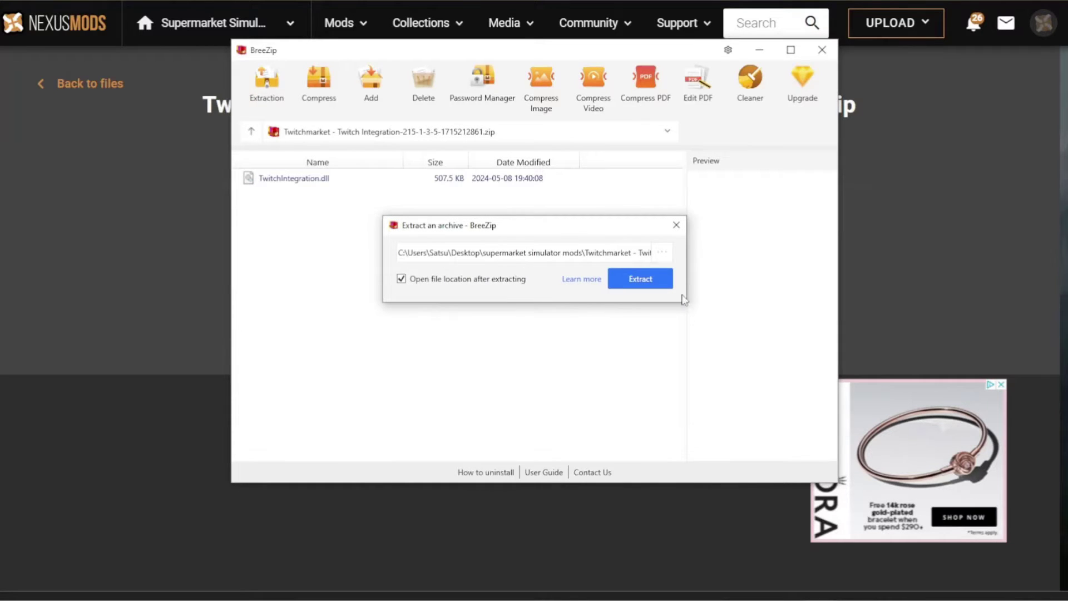
pyautogui.click(634, 281)
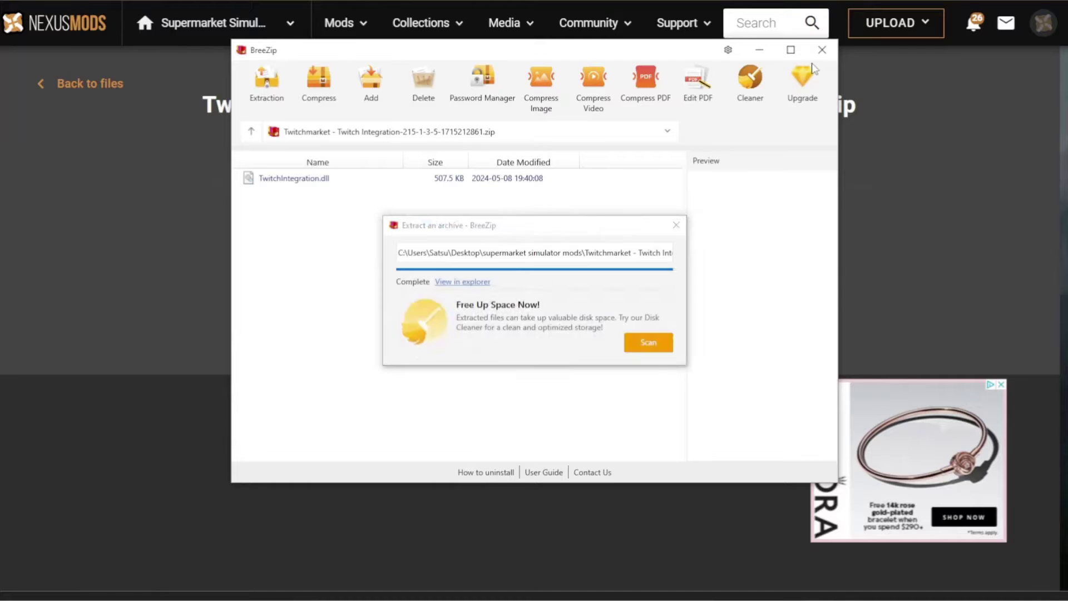
# - Close the extracted-folder window, the completion dialog and BreeZip, returning to the desktop
pyautogui.click(1001, 79)
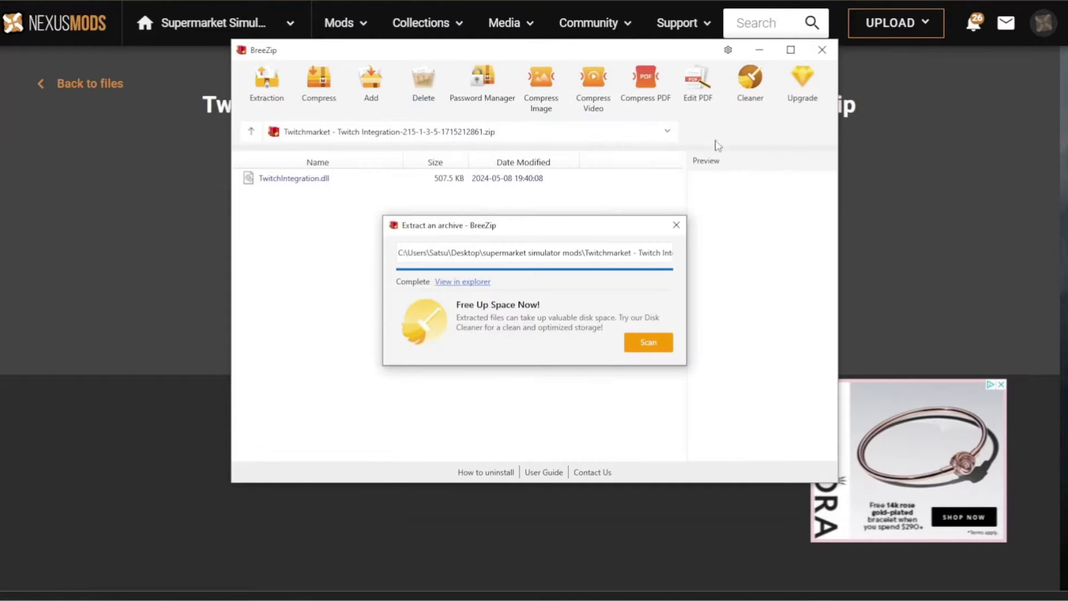
pyautogui.click(674, 224)
pyautogui.click(822, 50)
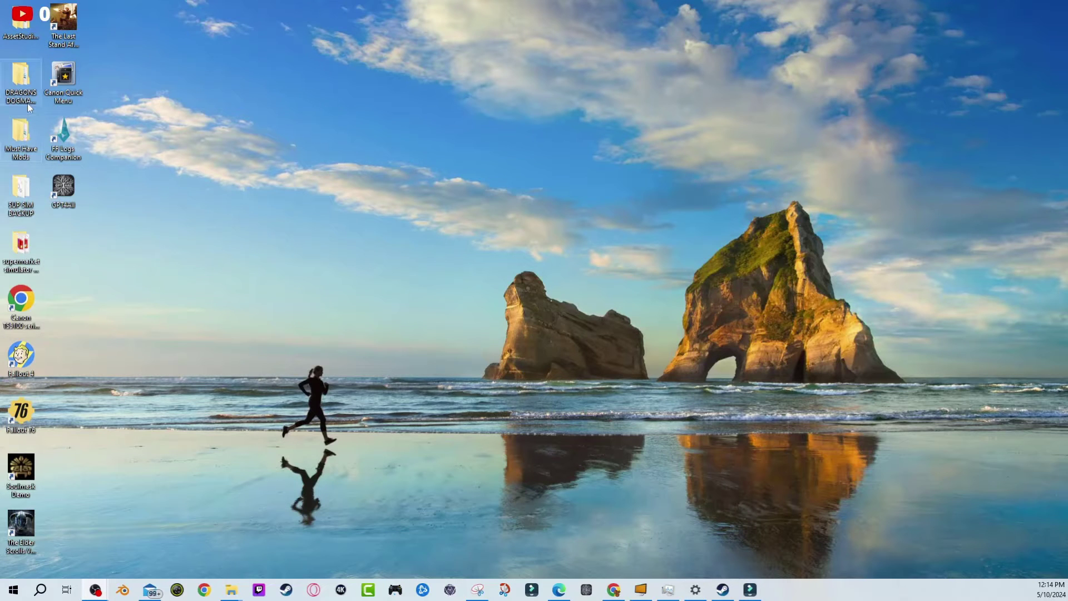
# - Open supermarket simulator mods, then the Twitchmarket - Twitch Integration folder holding TwitchIntegration.dll
pyautogui.doubleClick(21, 245)
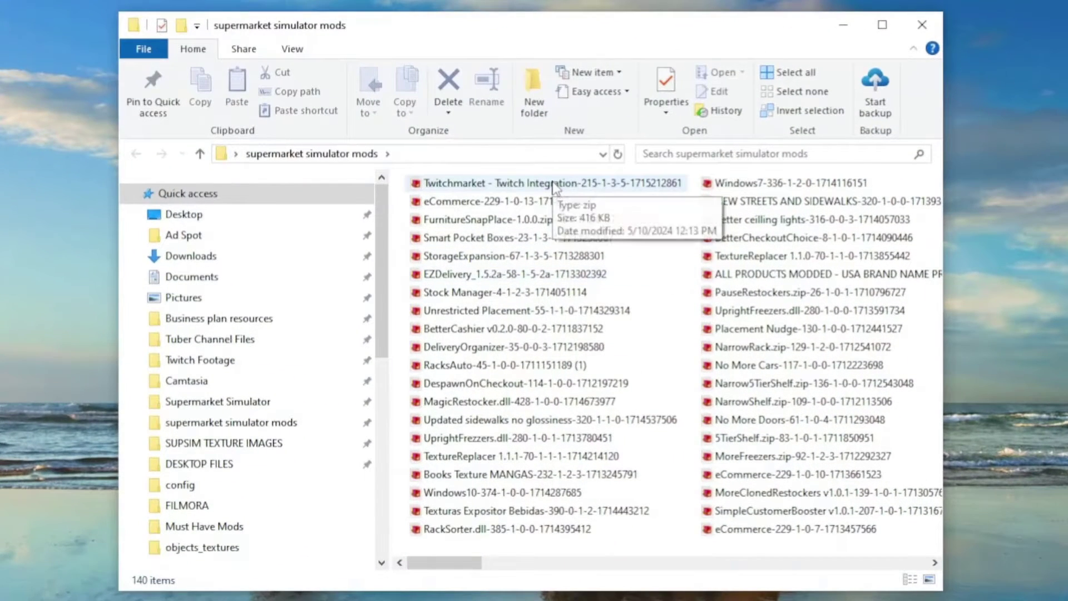
pyautogui.moveTo(454, 569); pyautogui.dragTo(682, 532)
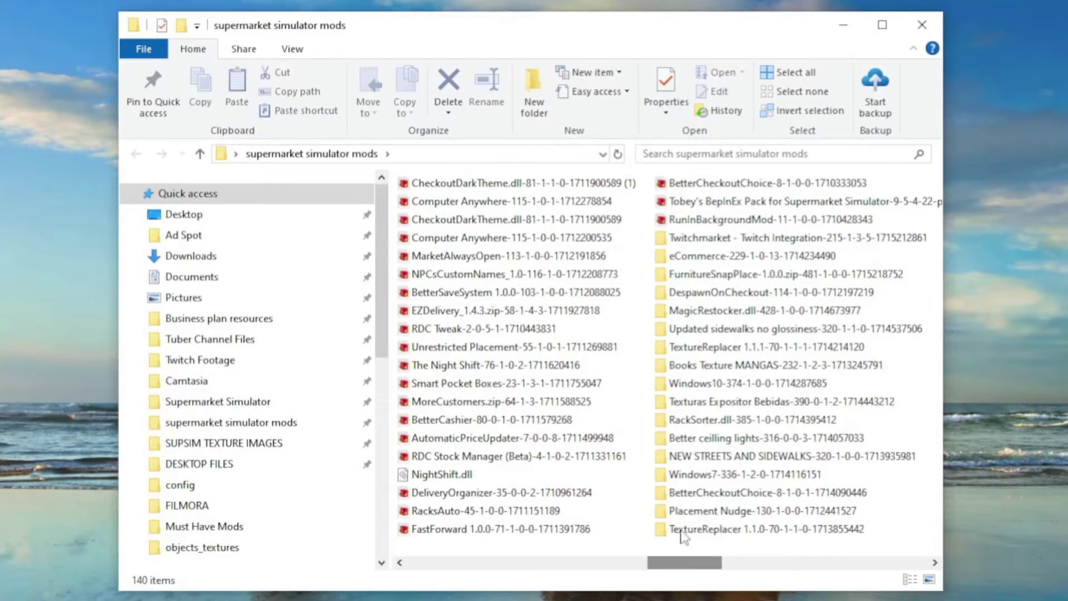
pyautogui.doubleClick(718, 243)
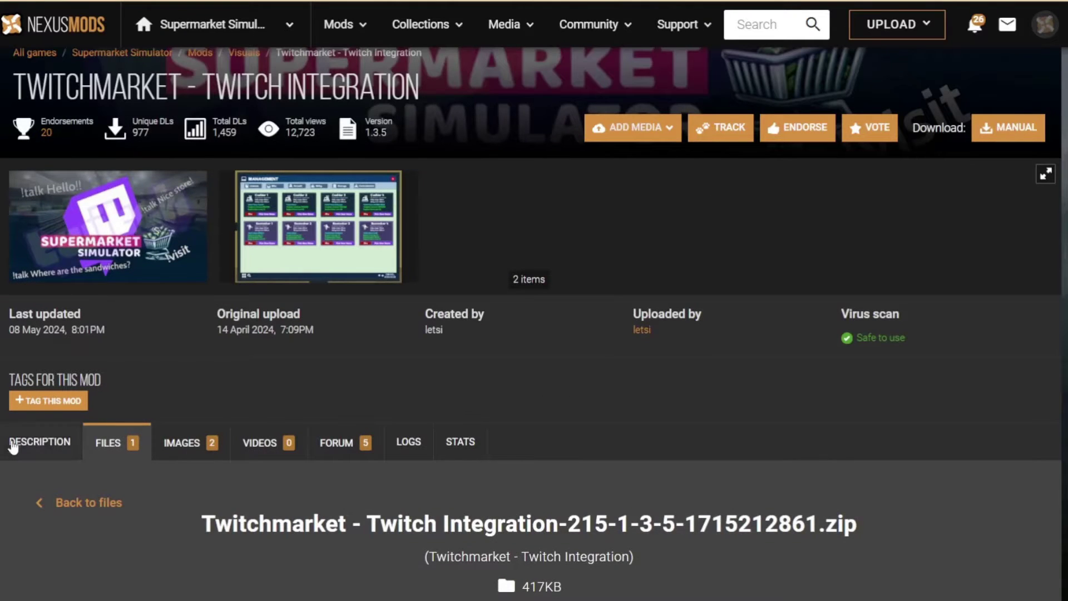
# - Show the mod's Description and scroll down to its Installation and Twitch connection instructions
pyautogui.click(14, 443)
pyautogui.scroll(-15, 196, 290)
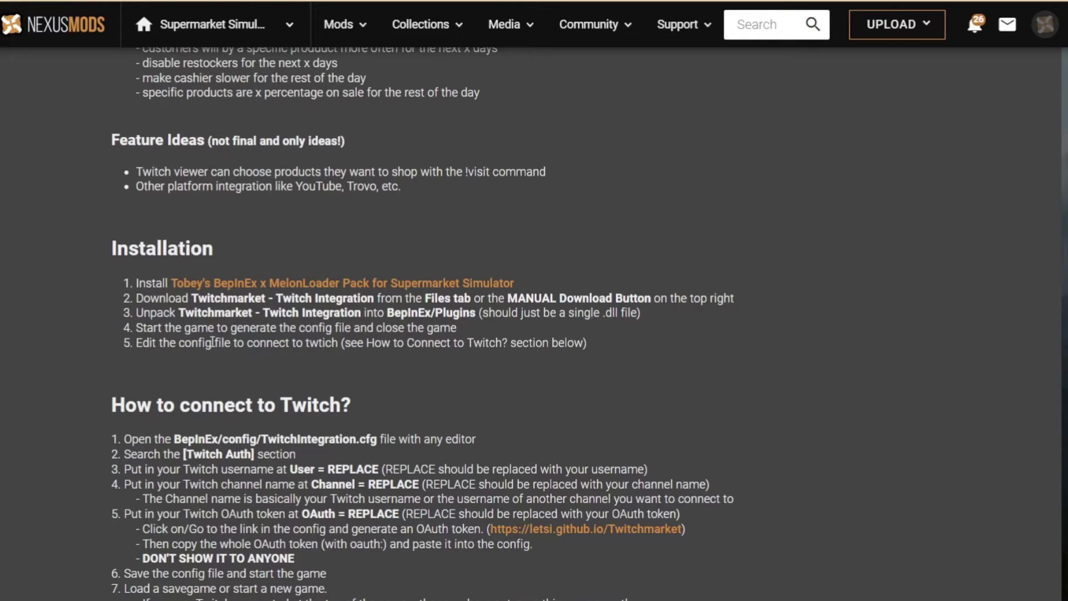
pyautogui.scroll(-2, 316, 256)
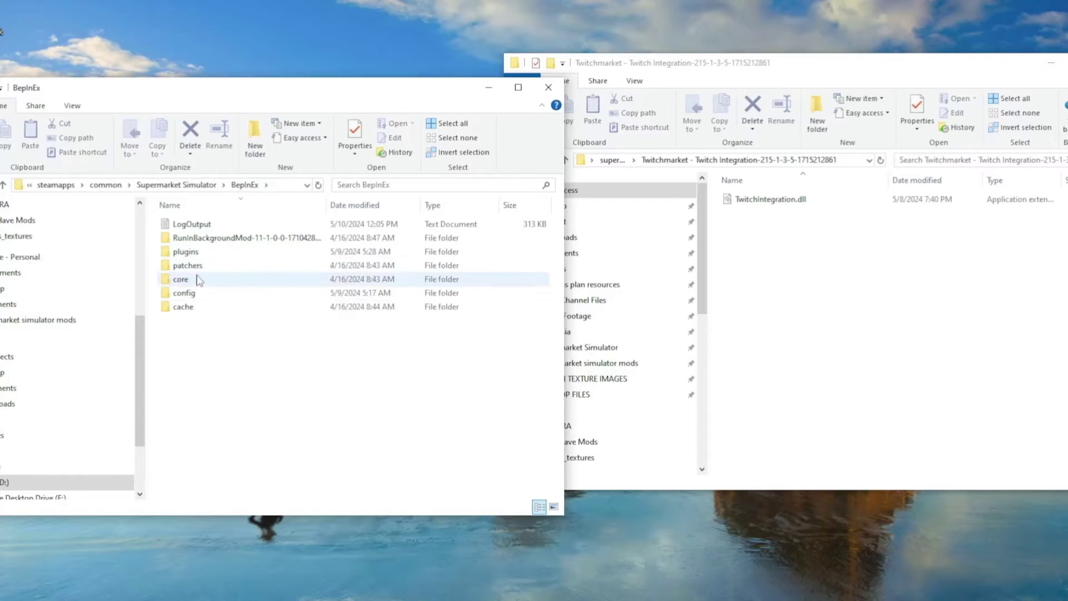
# - Copy TwitchIntegration.dll into BepInEx\plugins, replacing the older file already there
pyautogui.doubleClick(201, 254)
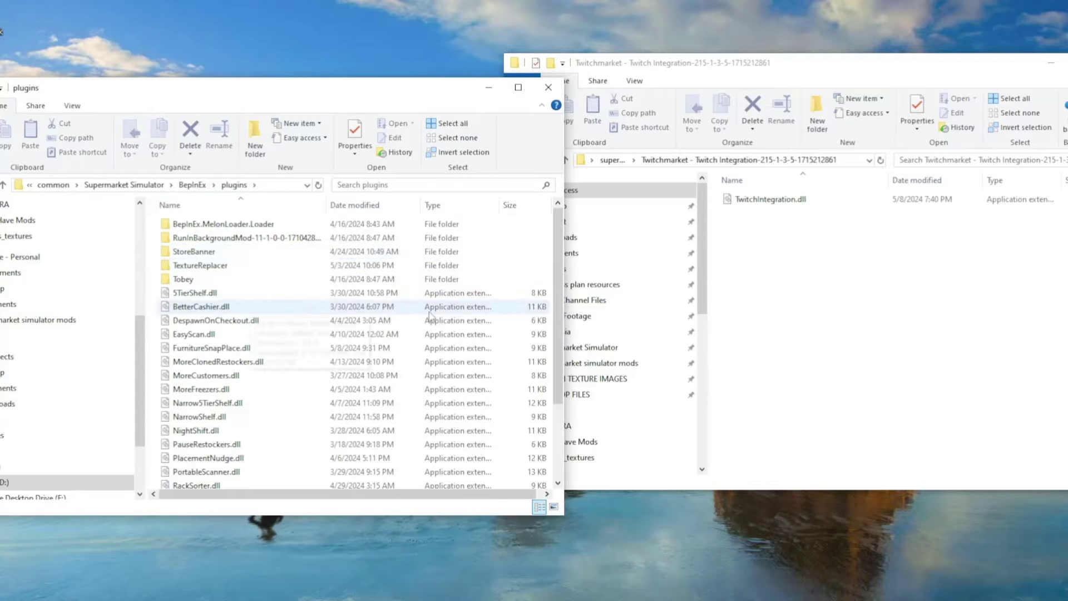
pyautogui.moveTo(556, 239); pyautogui.dragTo(563, 326)
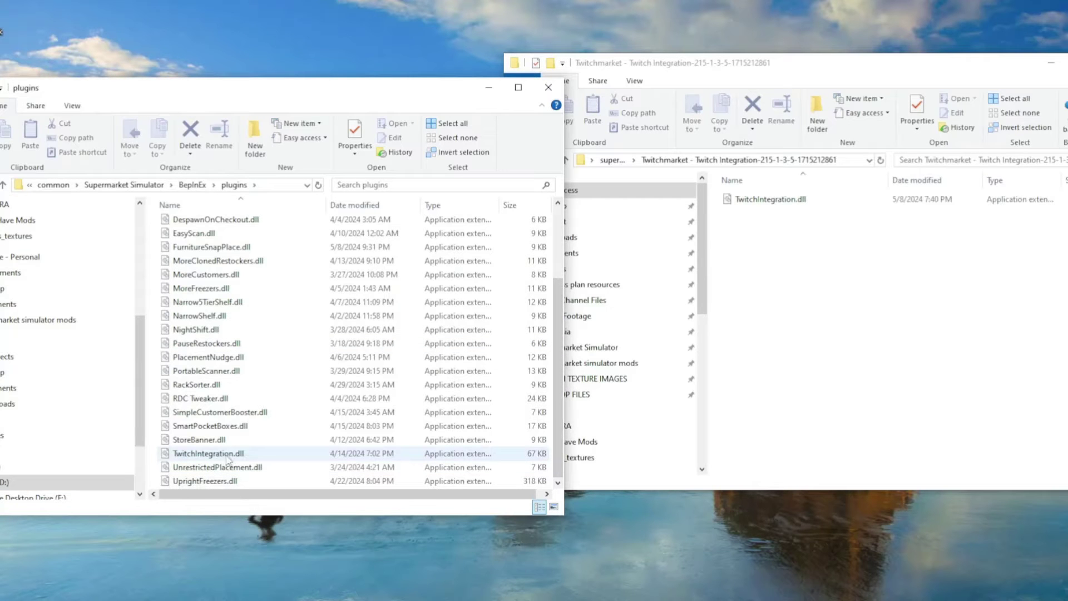
pyautogui.moveTo(557, 318); pyautogui.dragTo(550, 251)
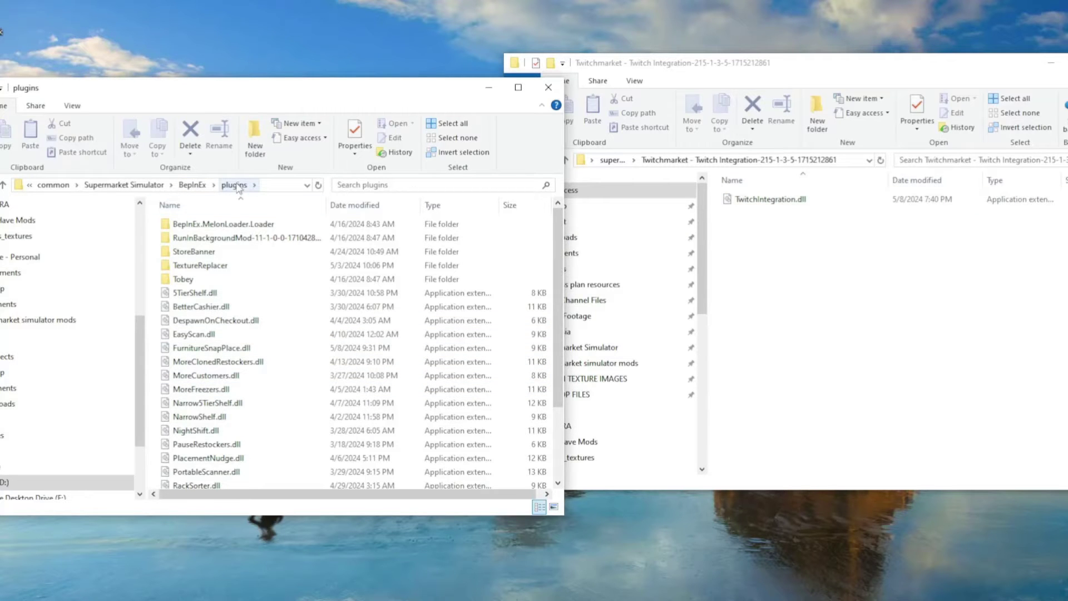
pyautogui.scroll(-3, 556, 226)
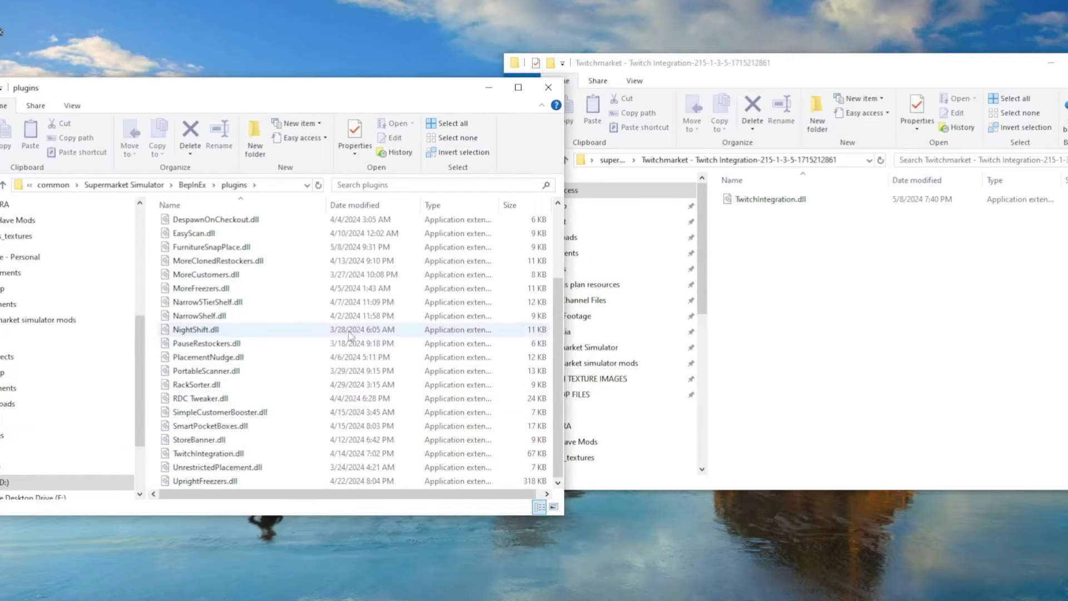
pyautogui.moveTo(562, 350); pyautogui.dragTo(560, 266)
pyautogui.scroll(-3, 559, 265)
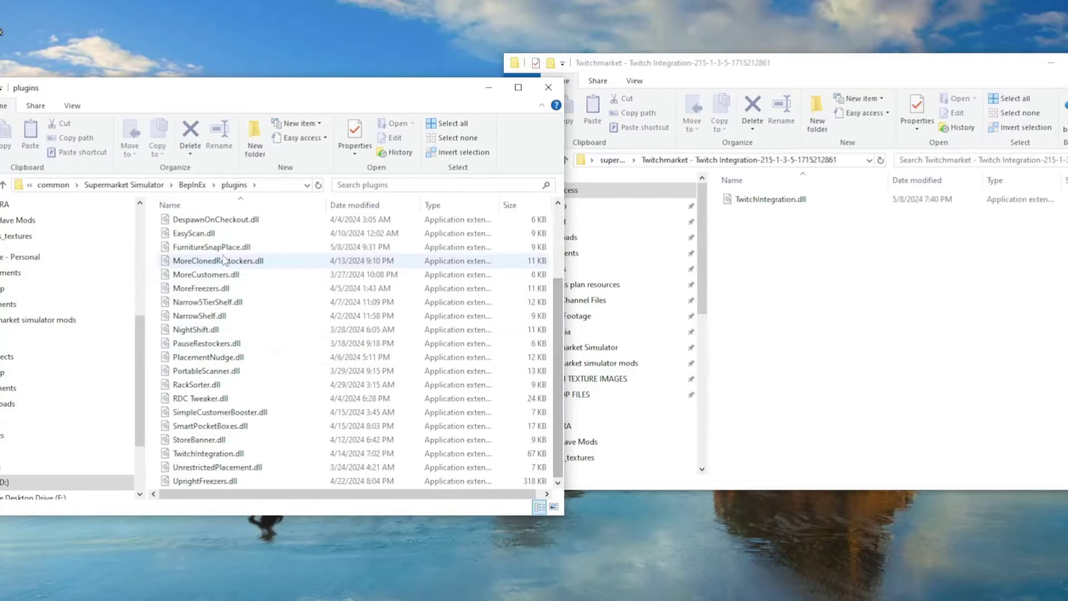
pyautogui.moveTo(759, 201); pyautogui.dragTo(287, 299)
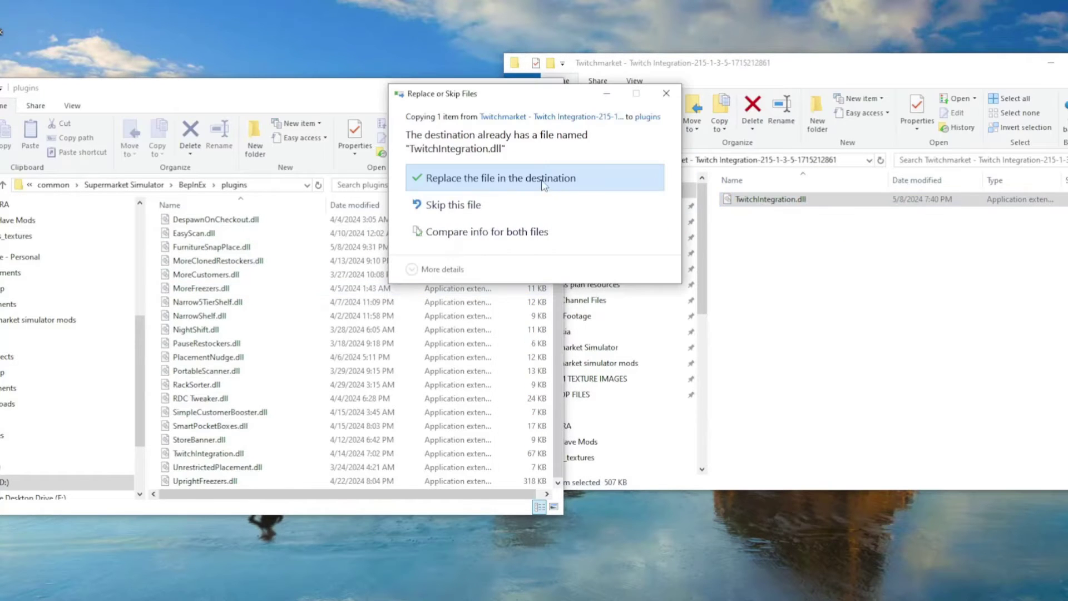
pyautogui.click(523, 175)
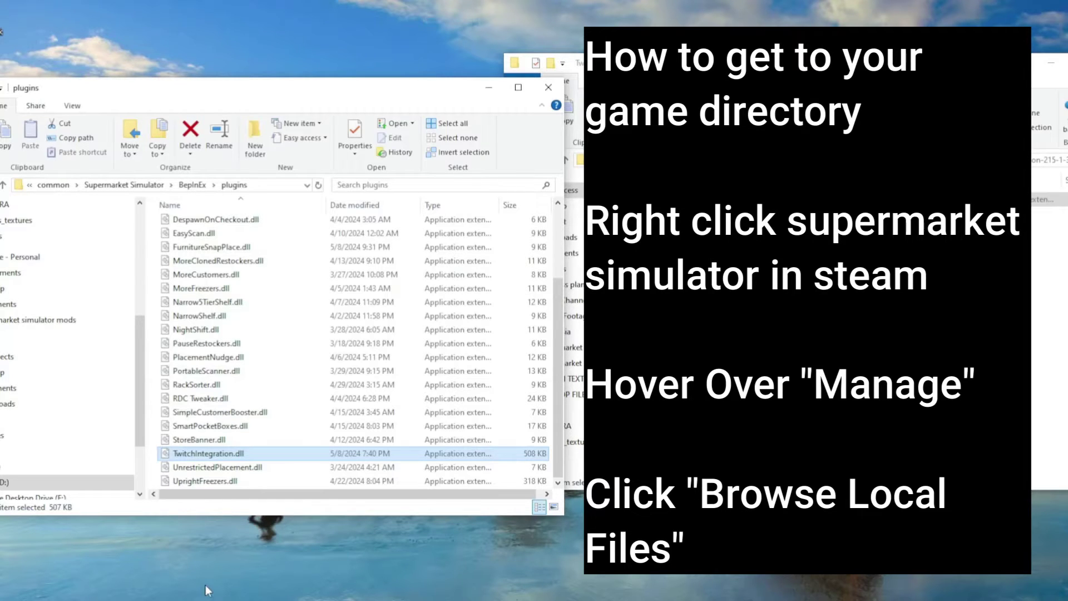
# - Go back up to BepInEx and highlight Installation step 4 about starting the game
pyautogui.click(3, 184)
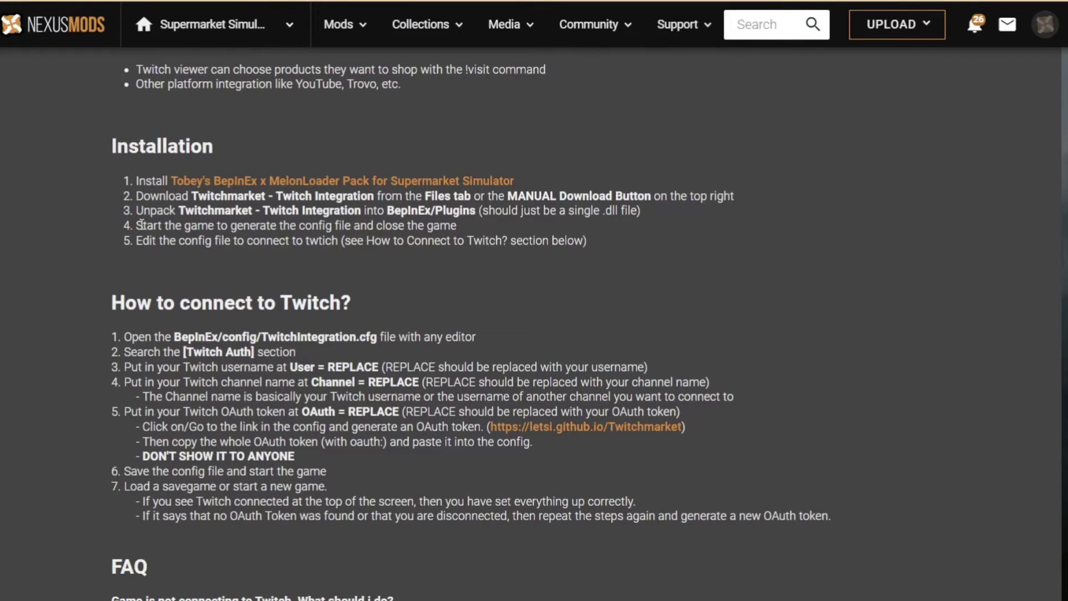
pyautogui.moveTo(223, 225); pyautogui.dragTo(468, 229)
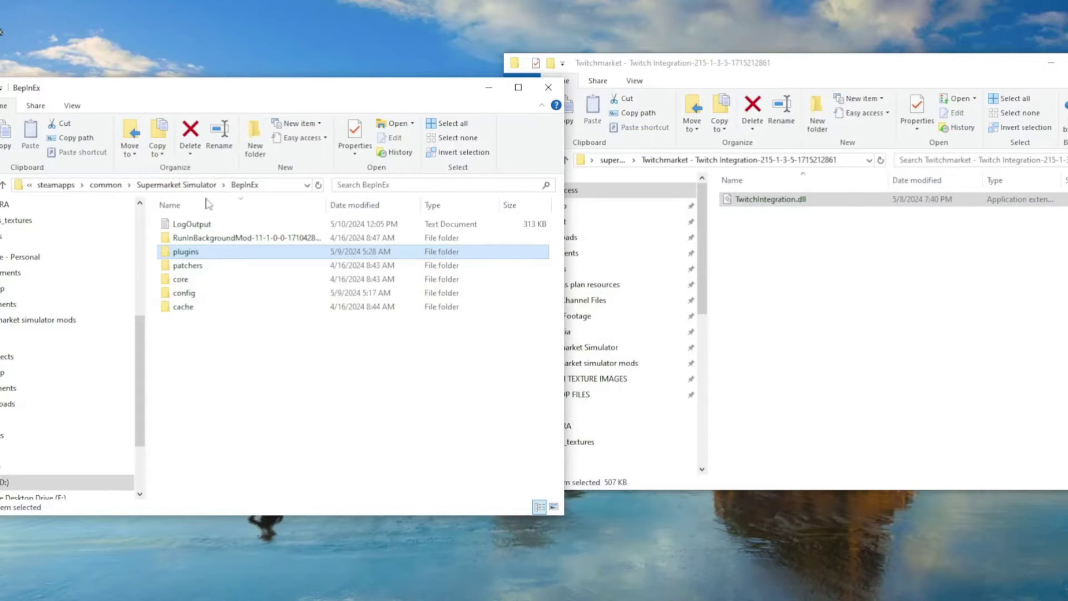
# - Reopen BepInEx\plugins and scroll down to the updated TwitchIntegration.dll
pyautogui.click(244, 189)
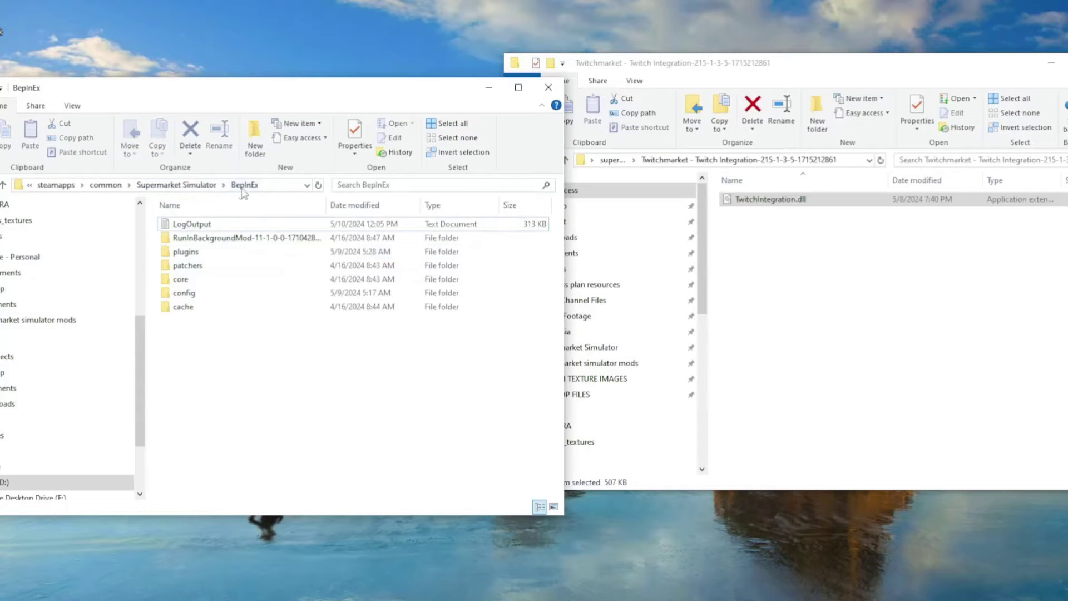
pyautogui.doubleClick(197, 256)
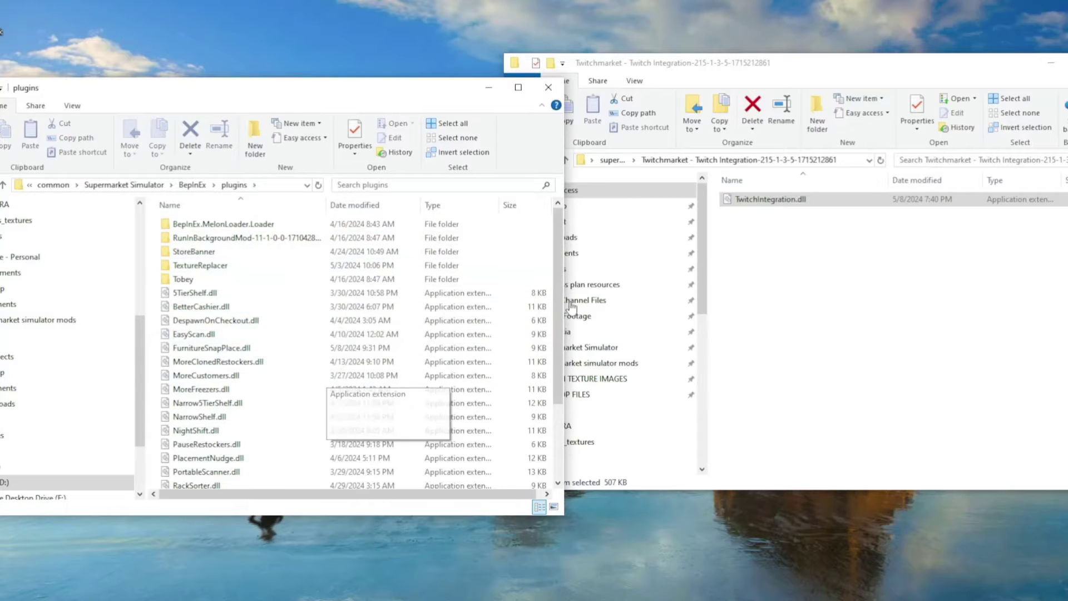
pyautogui.moveTo(556, 279); pyautogui.dragTo(555, 382)
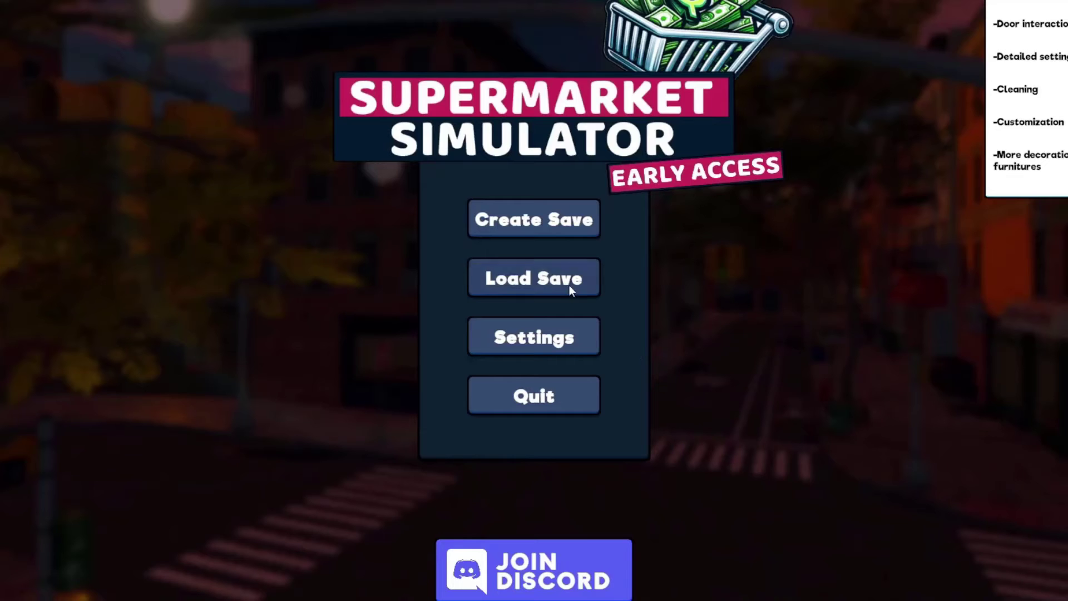
# - Quit Supermarket Simulator from its main menu
pyautogui.click(521, 404)
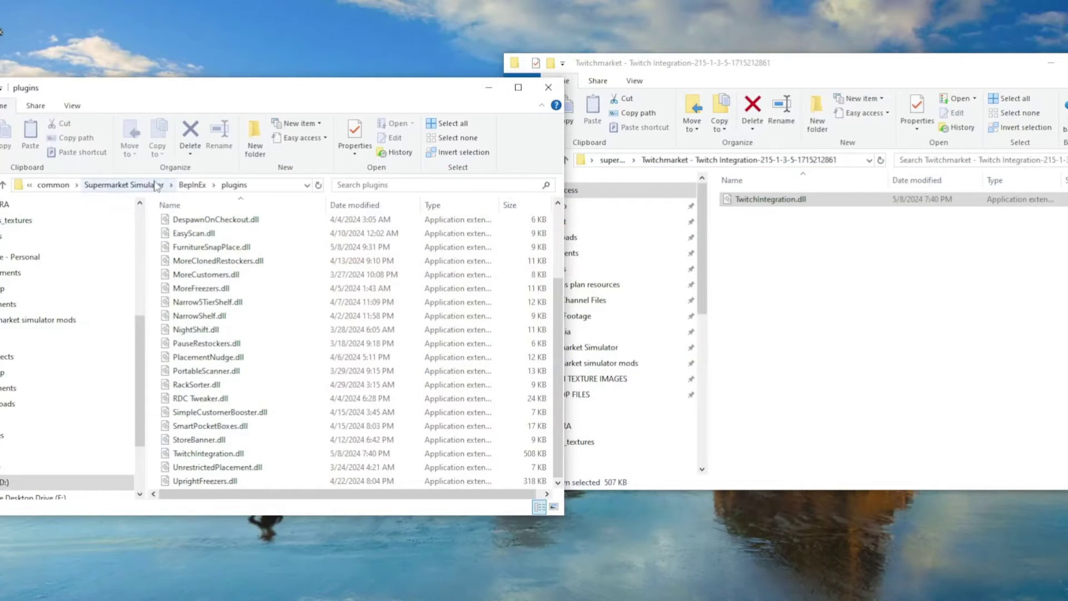
# - Browse to Supermarket Simulator\BepInEx\config and open TwitchIntegration.cfg in Notepad
pyautogui.click(162, 185)
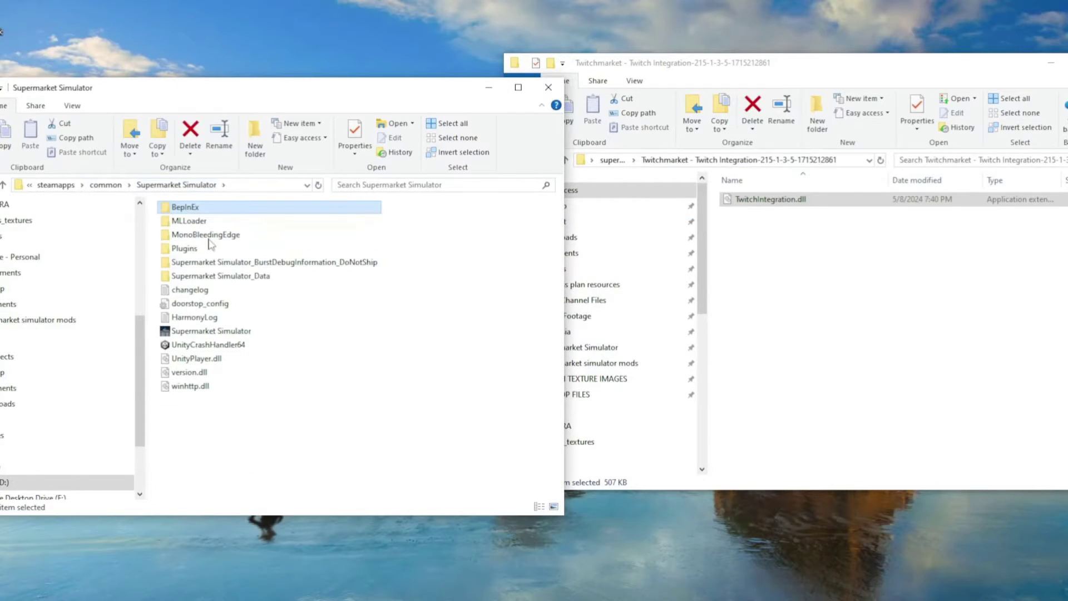
pyautogui.doubleClick(196, 207)
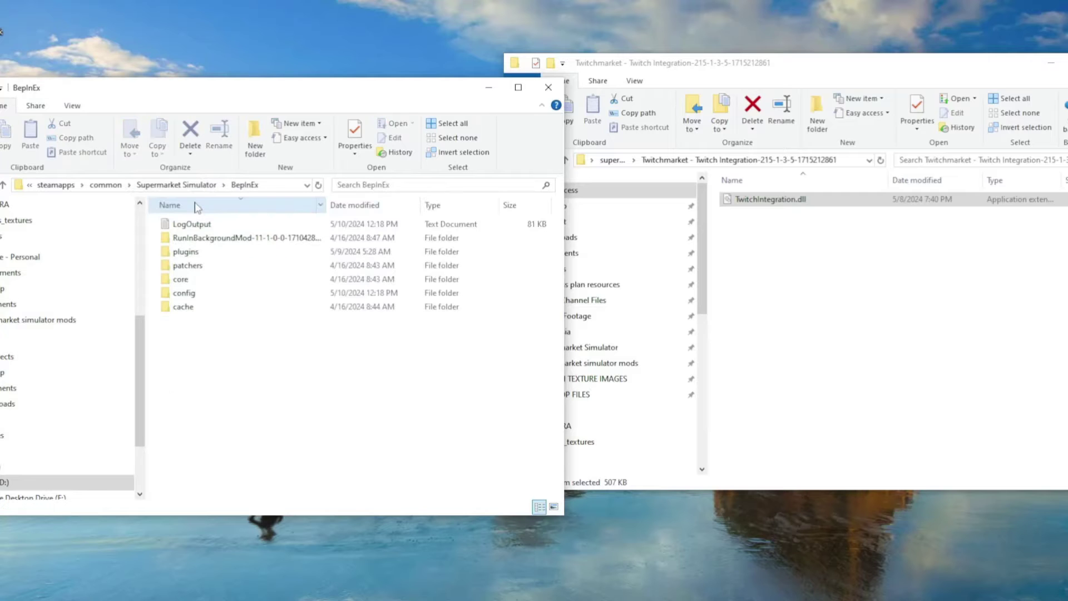
pyautogui.doubleClick(195, 253)
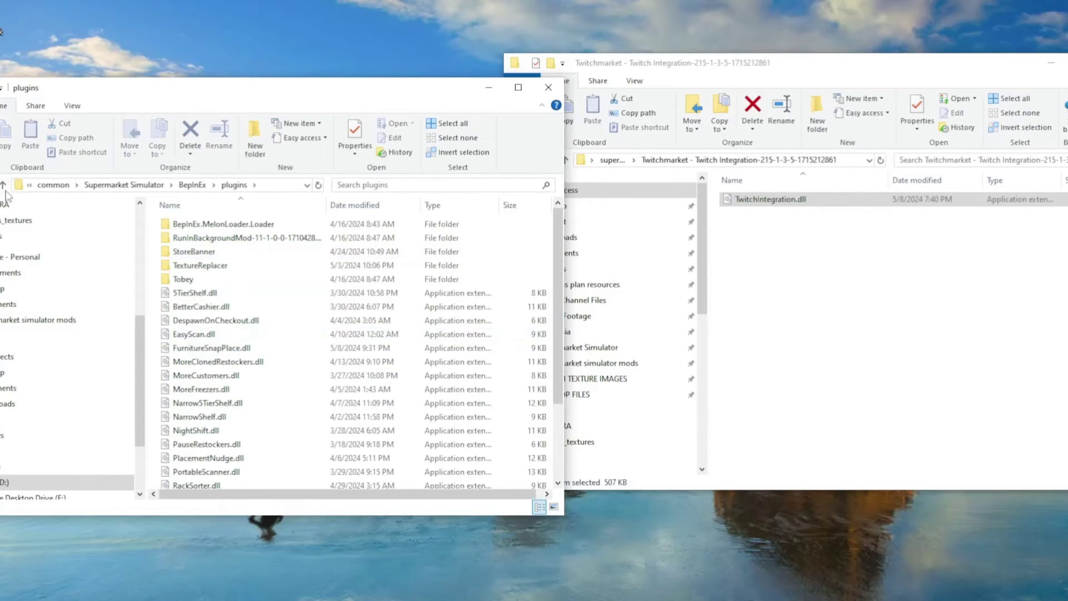
pyautogui.click(3, 185)
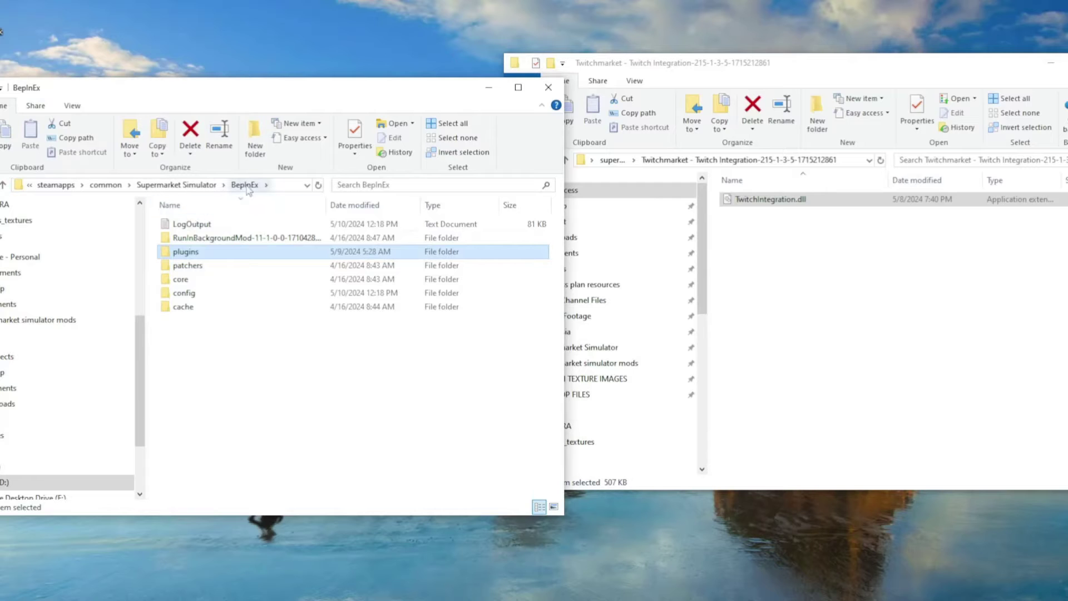
pyautogui.doubleClick(184, 293)
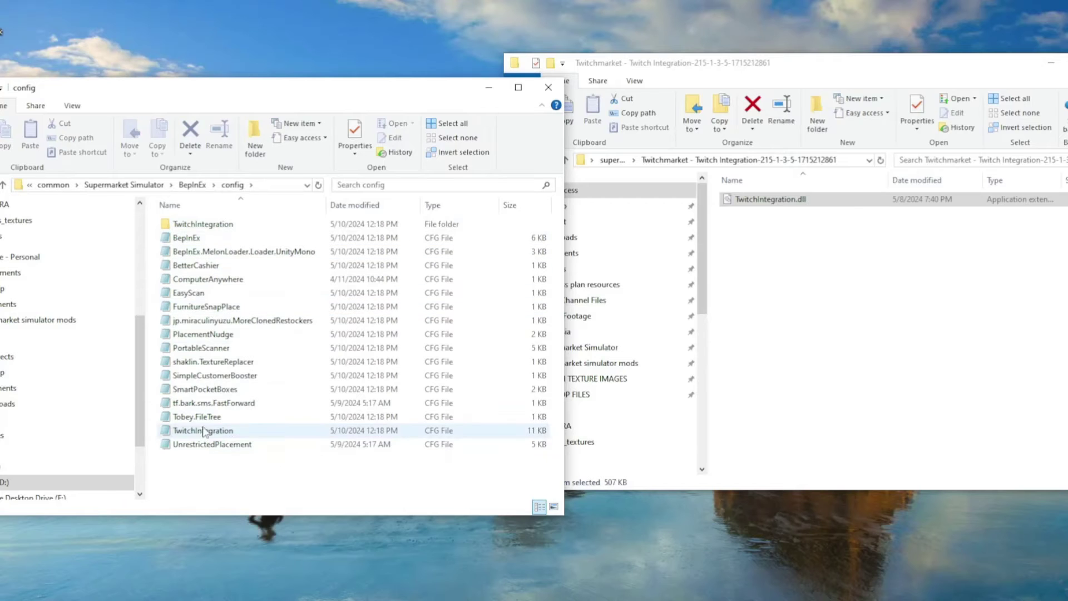
pyautogui.doubleClick(202, 224)
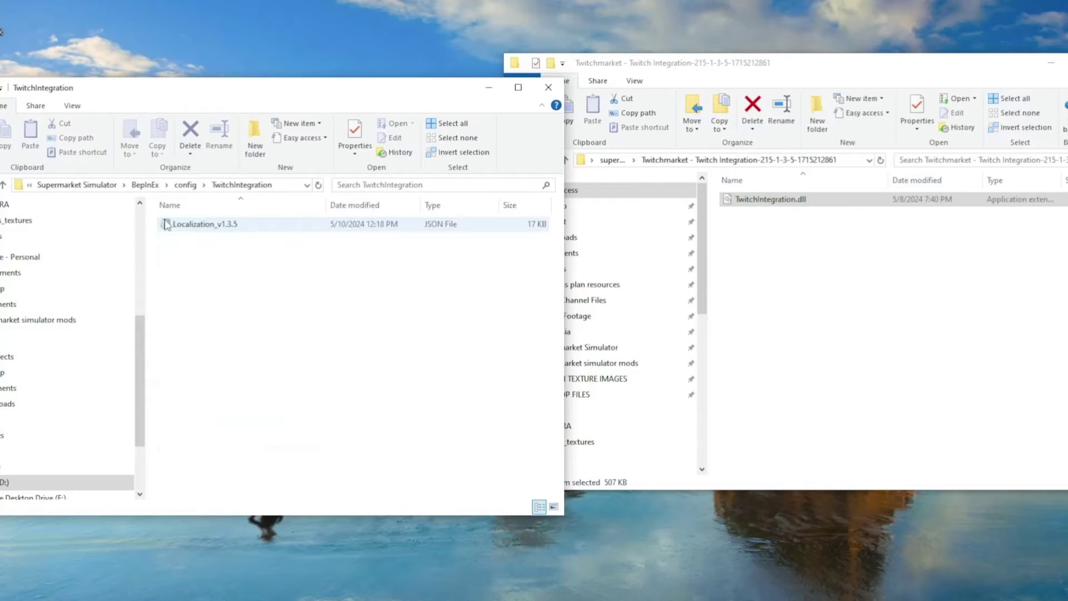
pyautogui.click(4, 185)
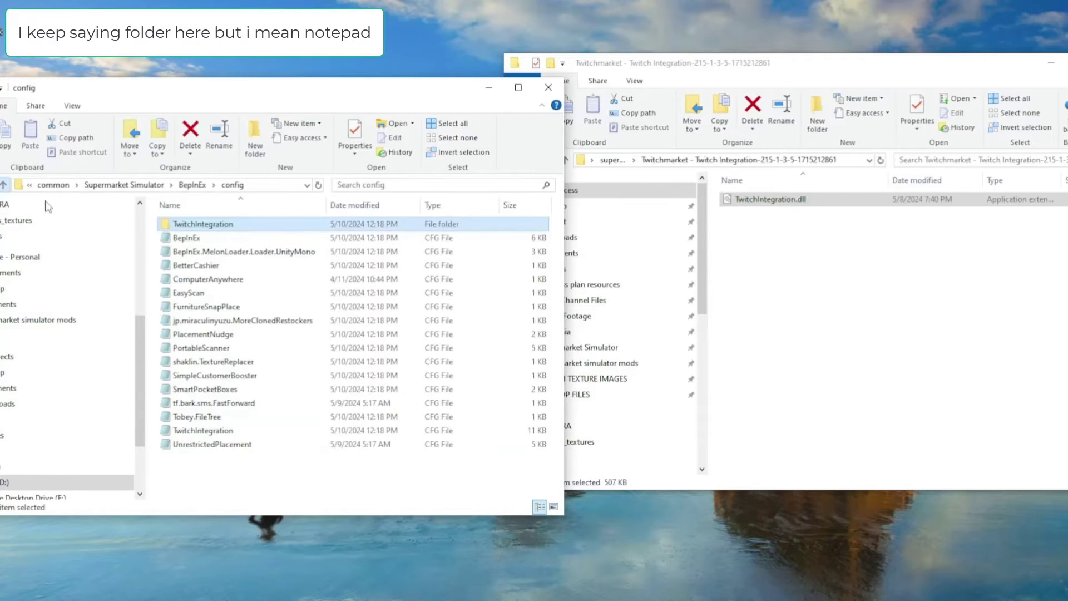
pyautogui.doubleClick(231, 432)
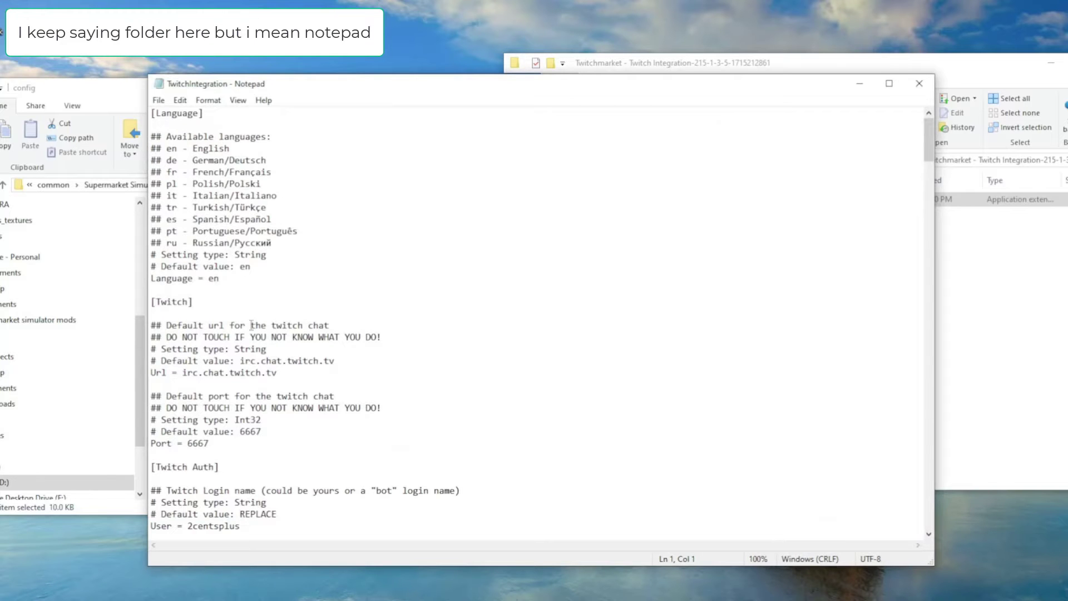
# - Scroll the config to the [Twitch] section and snap Notepad right with Win+Right
pyautogui.moveTo(928, 141)
pyautogui.mouseDown()
pyautogui.moveTo(926, 161)
pyautogui.moveTo(928, 131)
pyautogui.mouseUp()
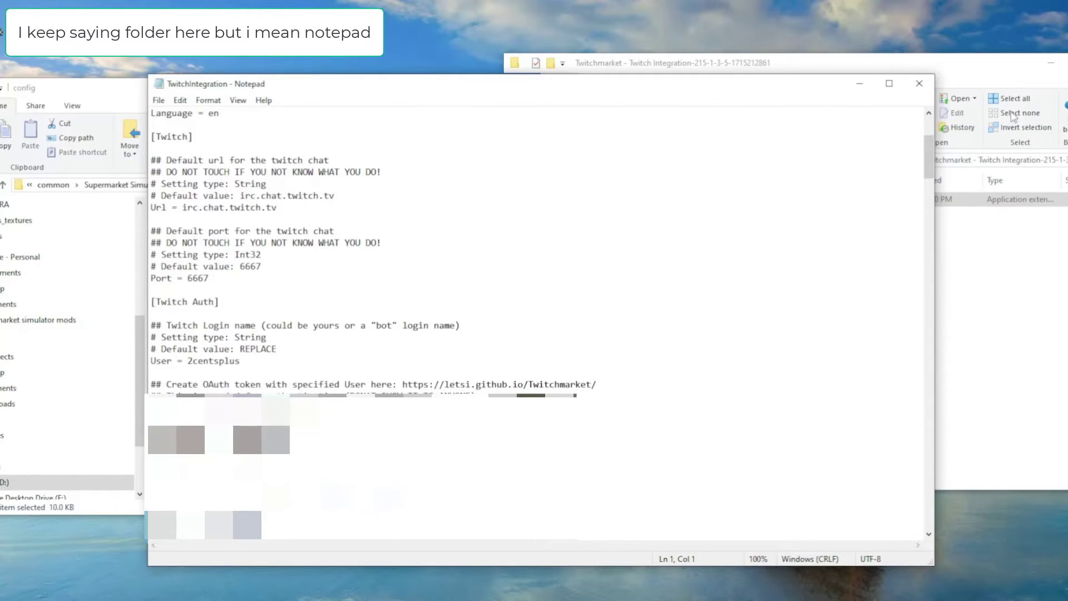
pyautogui.press('super+Right')
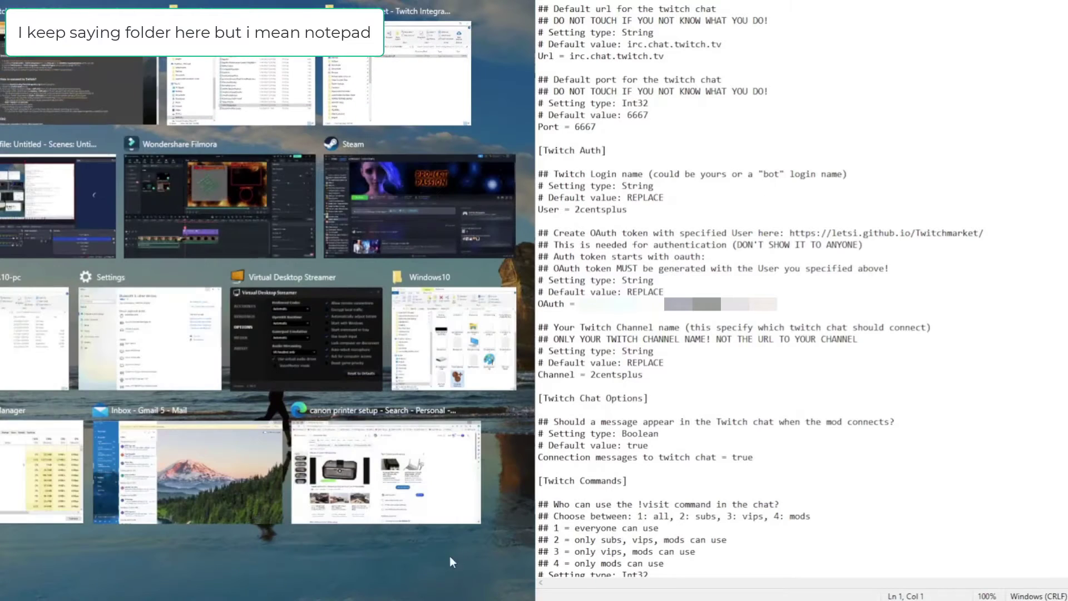
# - Snap the browser into the left half beside Notepad and check the config's User value
pyautogui.click(92, 85)
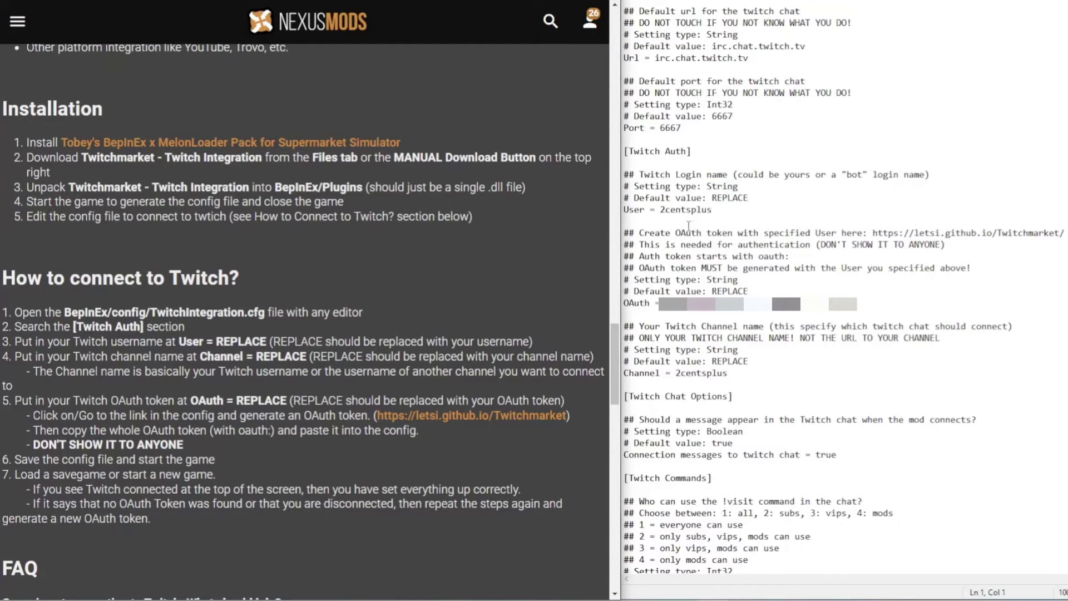
pyautogui.moveTo(662, 212)
pyautogui.mouseDown()
pyautogui.moveTo(718, 211)
pyautogui.moveTo(660, 210)
pyautogui.mouseUp()
pyautogui.click(723, 211)
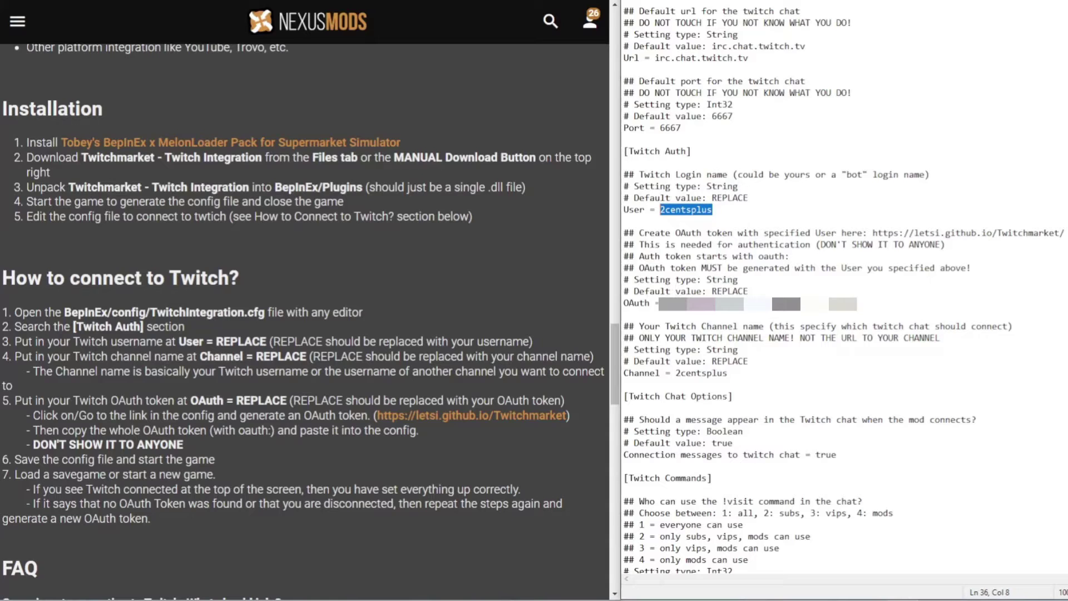
# - Compare the config's Channel entry with the channel-name step 4 of the instructions
pyautogui.click(662, 325)
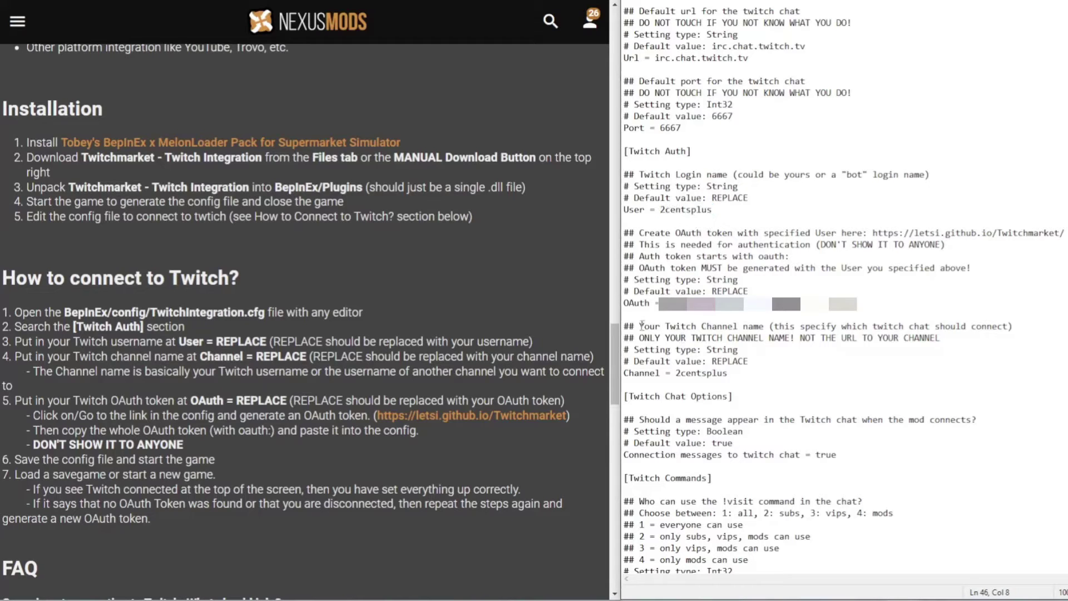
pyautogui.moveTo(640, 325); pyautogui.dragTo(765, 330)
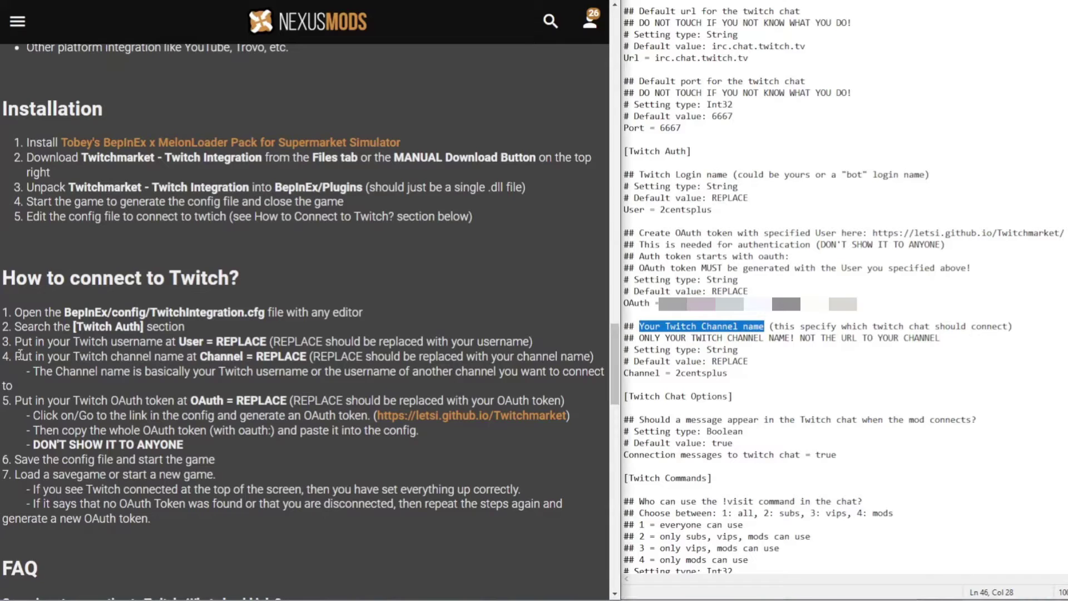
pyautogui.moveTo(15, 356); pyautogui.dragTo(177, 354)
pyautogui.moveTo(250, 357); pyautogui.dragTo(270, 360)
pyautogui.doubleClick(678, 374)
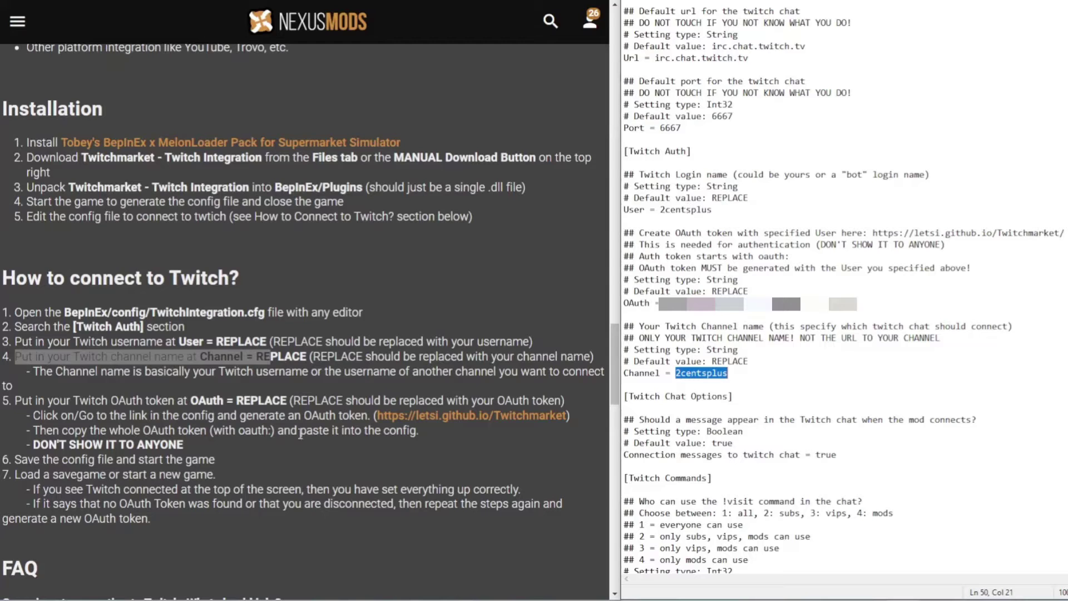
pyautogui.click(179, 412)
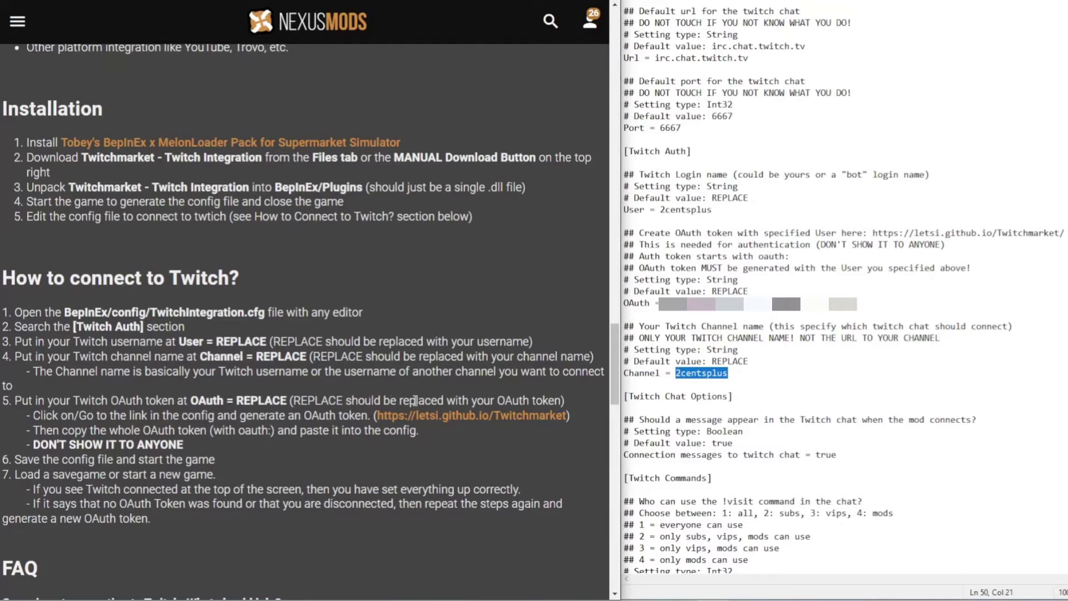
# - Follow the letsi.github.io/Twitchmarket link in step 5 to the Supermarket Simulator authorization page
pyautogui.click(477, 416)
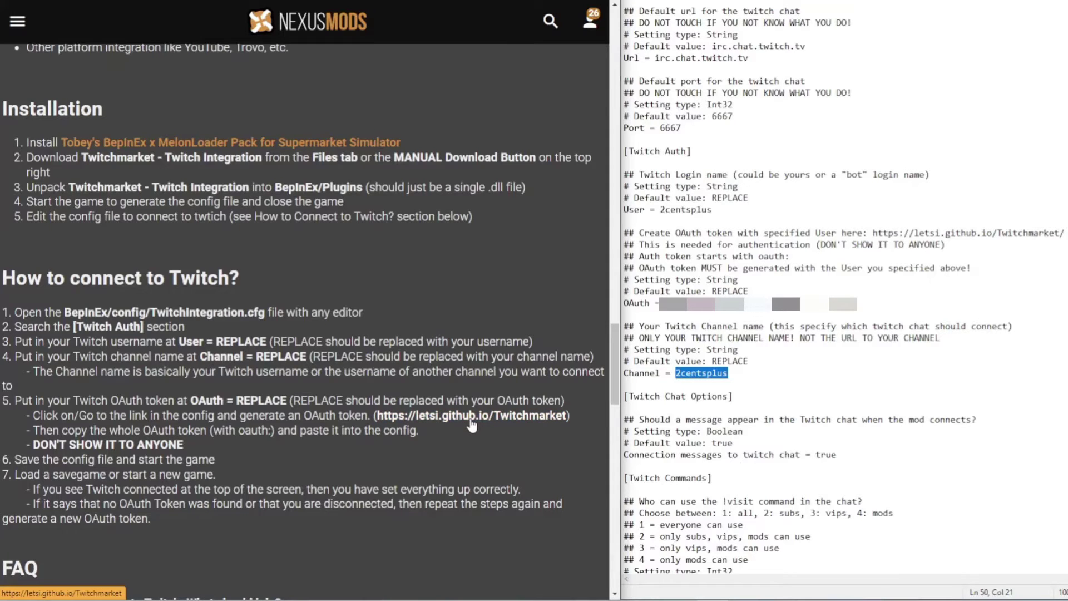
pyautogui.click(471, 418)
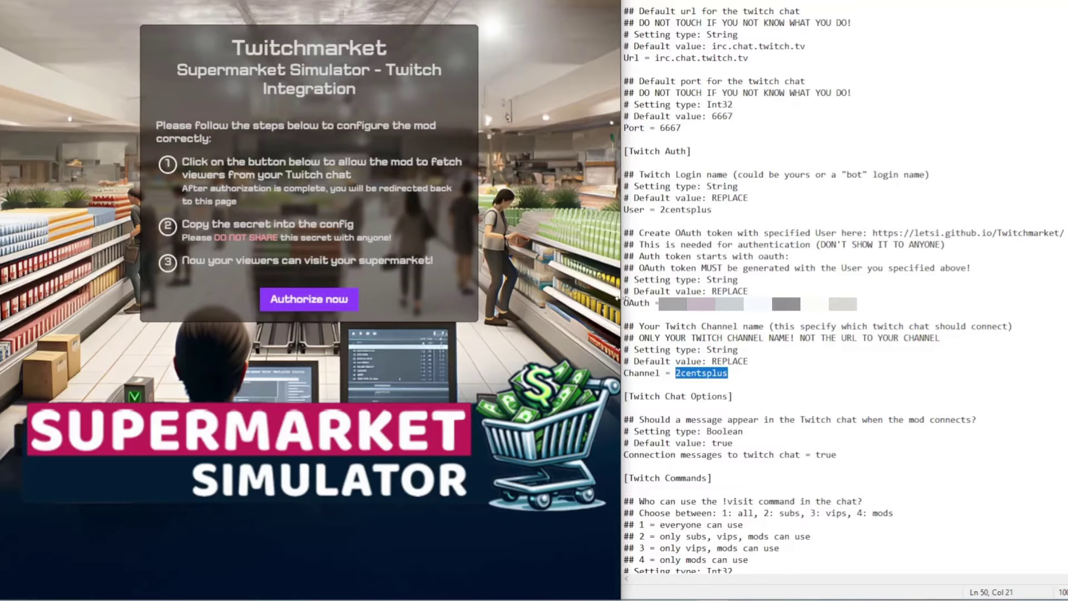
# - Highlight the OAuth token value on the config's OAuth line
pyautogui.click(628, 303)
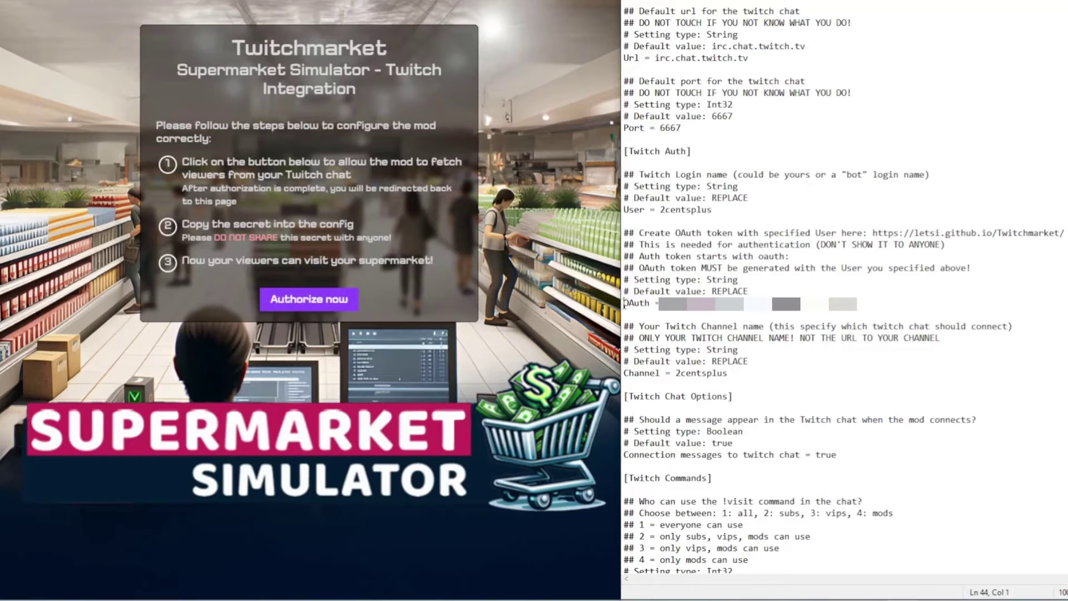
pyautogui.moveTo(625, 303); pyautogui.dragTo(859, 316)
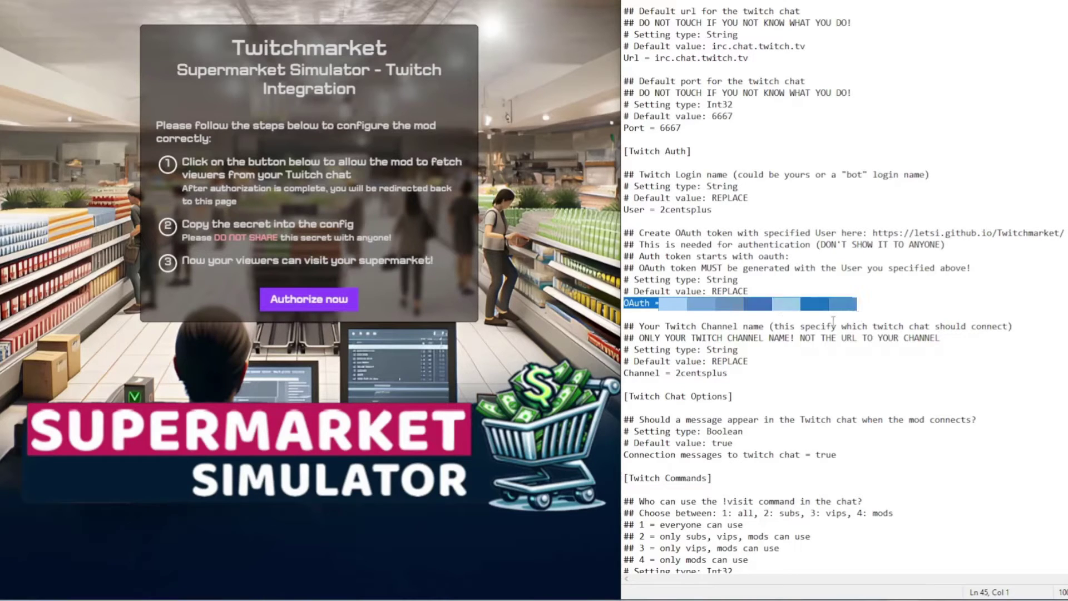
pyautogui.click(667, 313)
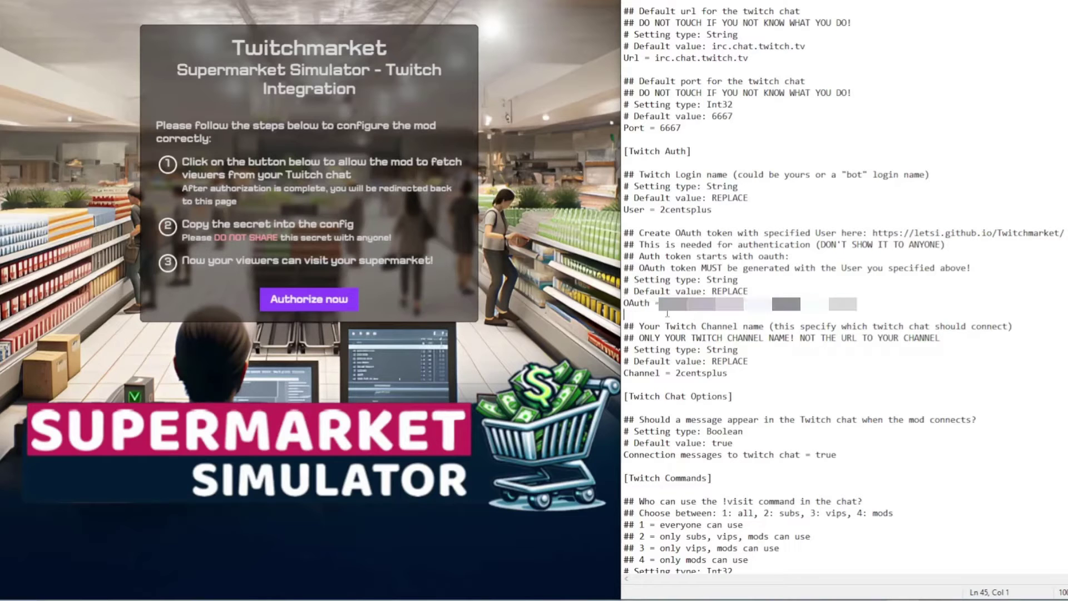
pyautogui.moveTo(658, 303); pyautogui.dragTo(857, 302)
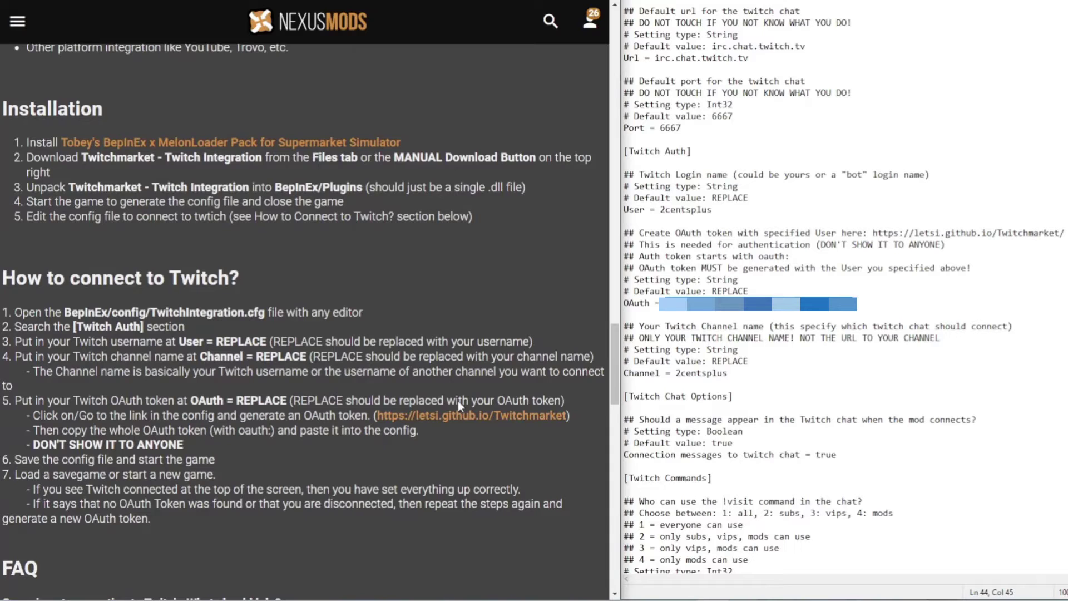
# - Revisit the Twitchmarket authorization page, then return to the Nexus Mods Twitch instructions
pyautogui.click(456, 416)
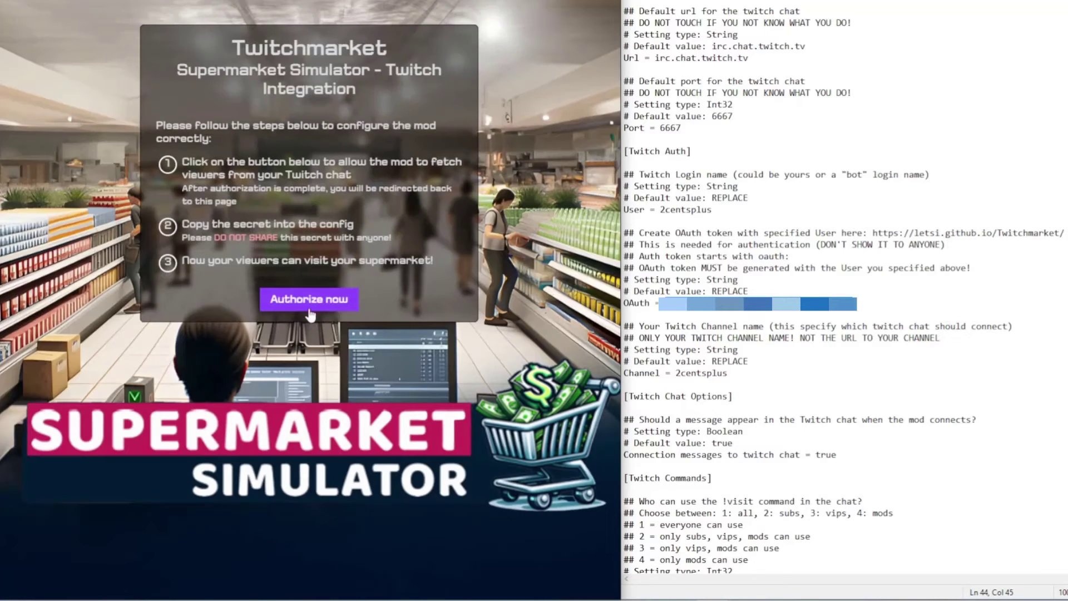
pyautogui.hotkey('alt', 'Left')
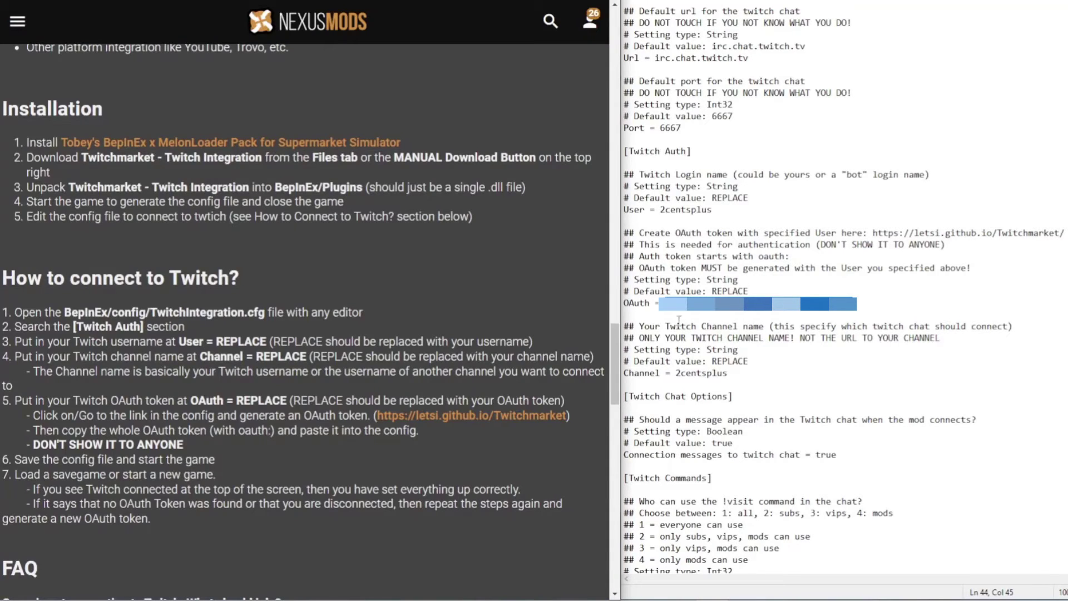
pyautogui.click(737, 312)
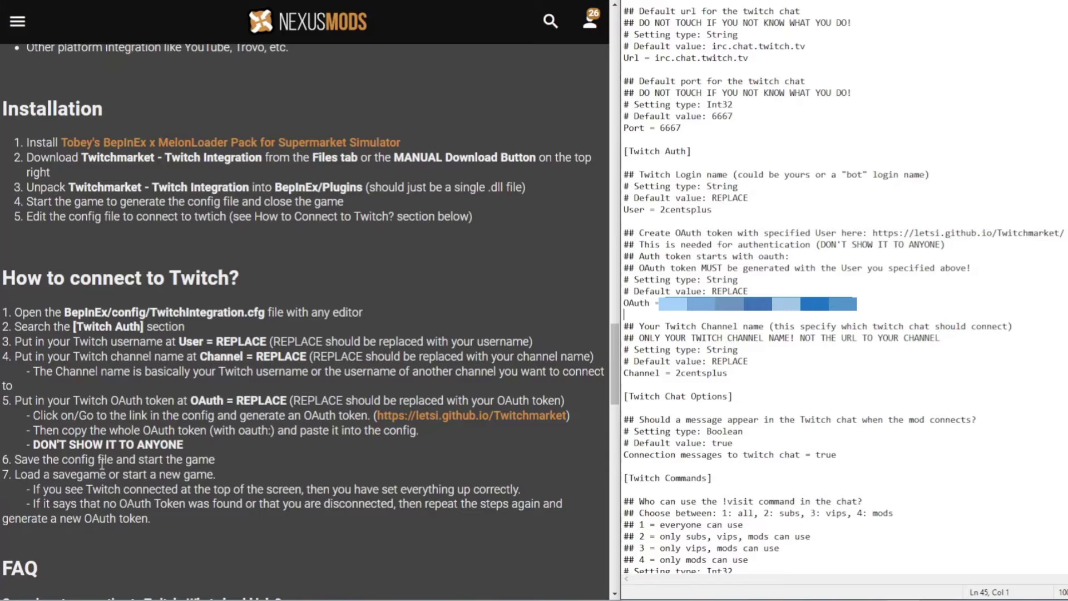
pyautogui.scroll(2, 965, 104)
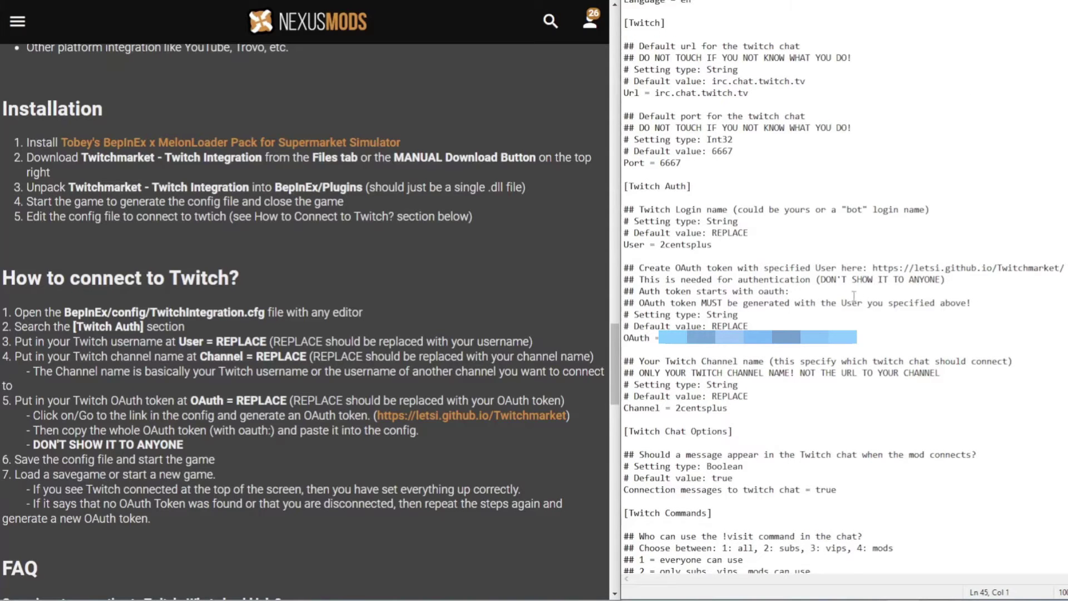
pyautogui.scroll(1, 851, 299)
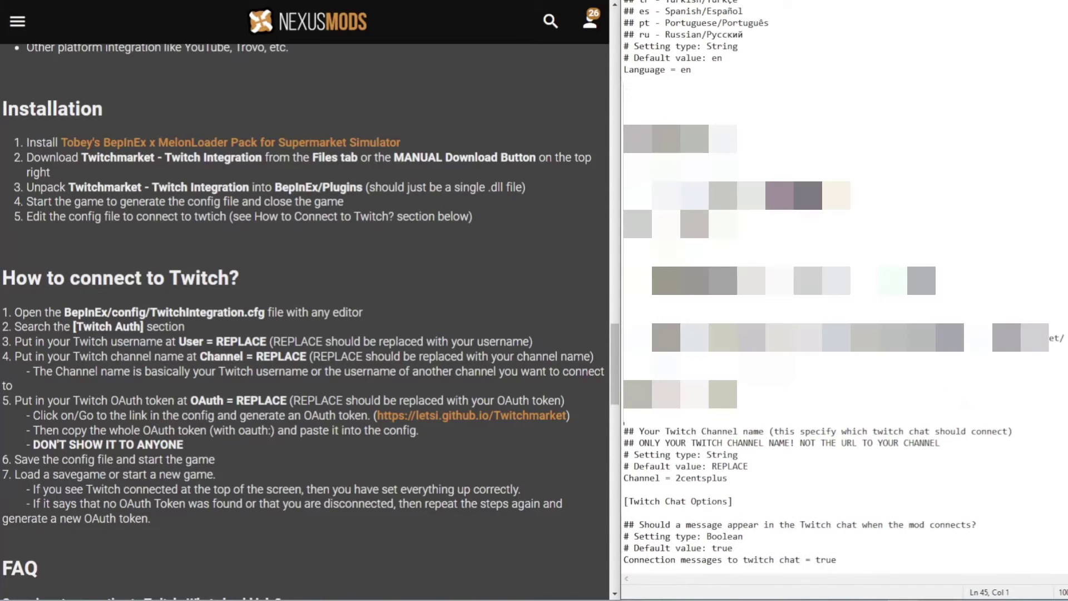
pyautogui.scroll(-6, 851, 299)
pyautogui.scroll(2, 850, 298)
pyautogui.scroll(-2, 850, 299)
pyautogui.scroll(1, 850, 299)
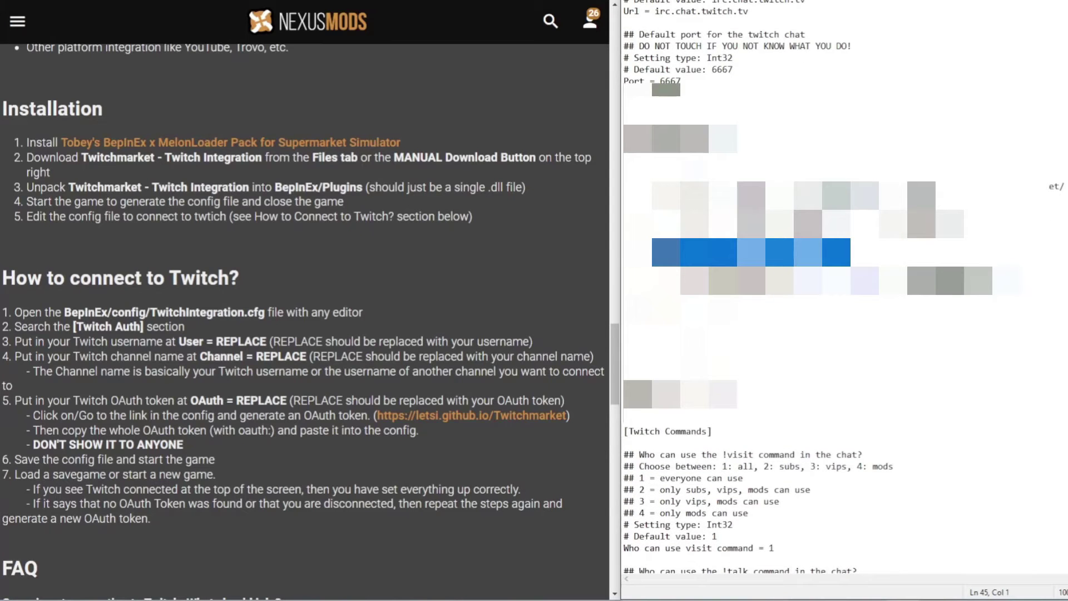
pyautogui.scroll(-1, 850, 298)
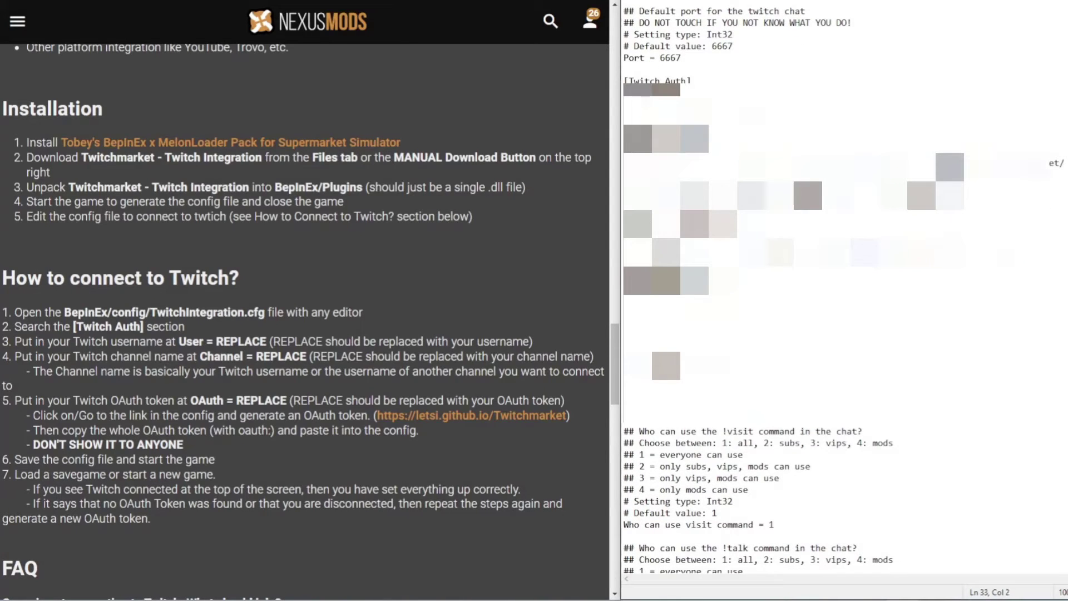
pyautogui.press('Home')
pyautogui.hotkey('shift', 'Down')
pyautogui.hotkey('shift', 'Down')
pyautogui.hotkey('shift', 'Down')
pyautogui.hotkey('shift', 'Down')
pyautogui.moveTo(817, 161); pyautogui.dragTo(996, 316)
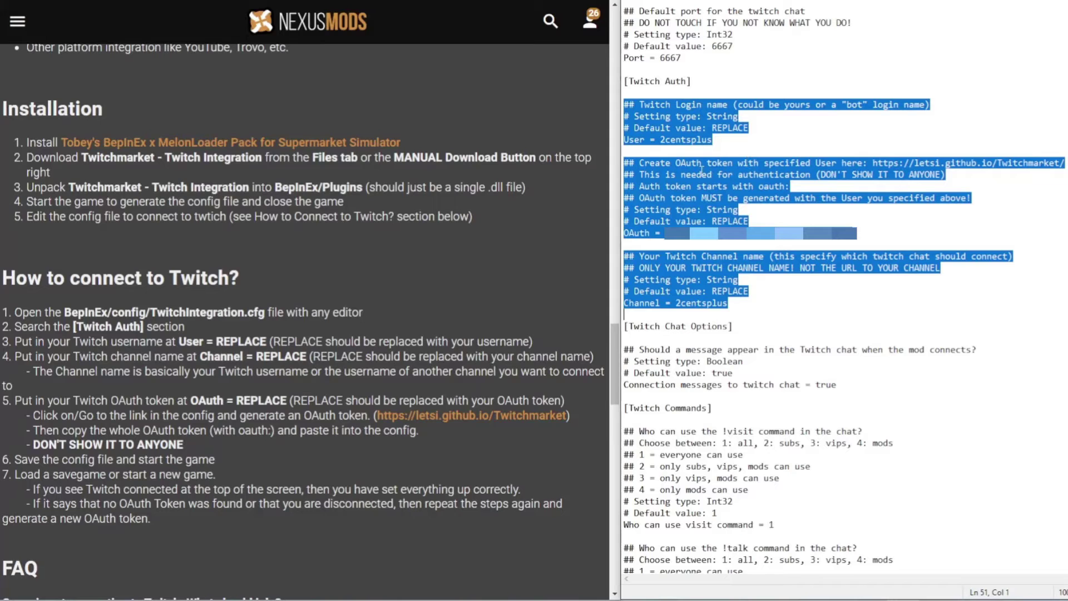
pyautogui.click(689, 243)
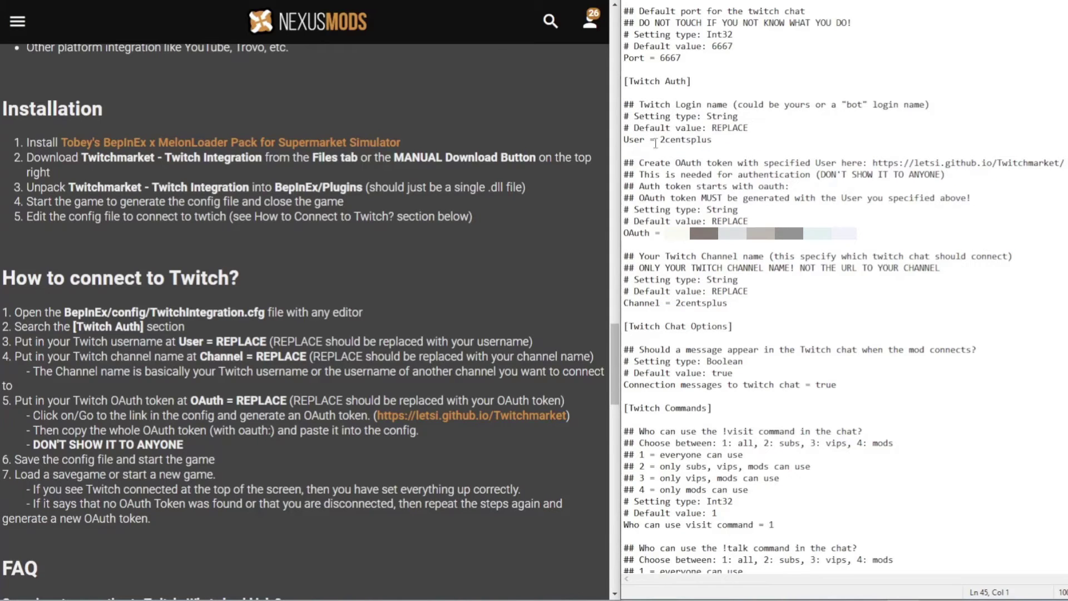
pyautogui.moveTo(660, 140); pyautogui.dragTo(714, 140)
pyautogui.click(674, 302)
pyautogui.moveTo(679, 303); pyautogui.dragTo(729, 302)
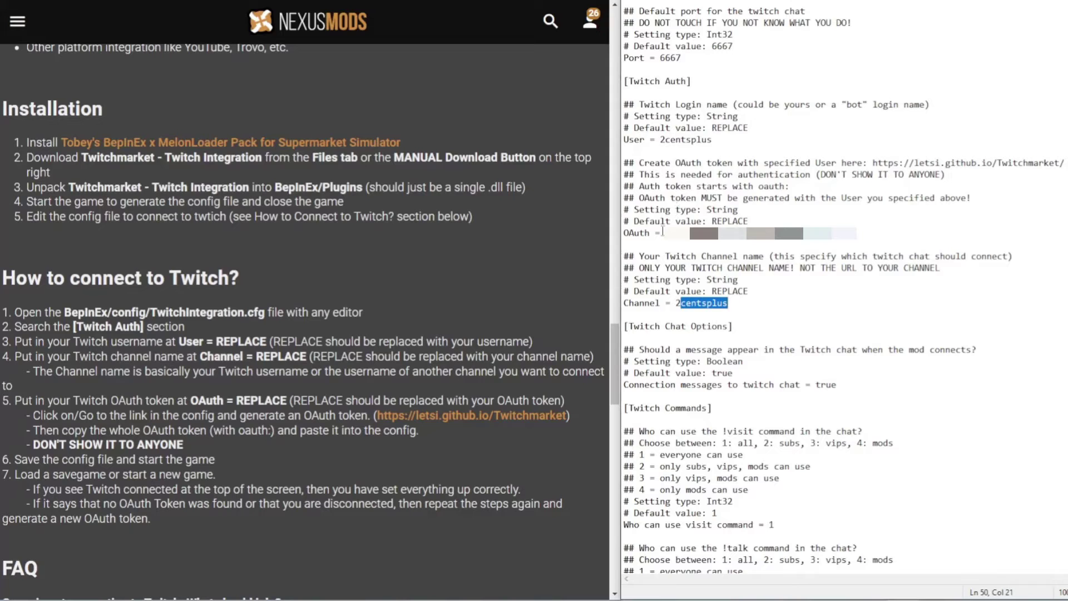
pyautogui.moveTo(666, 234); pyautogui.dragTo(858, 233)
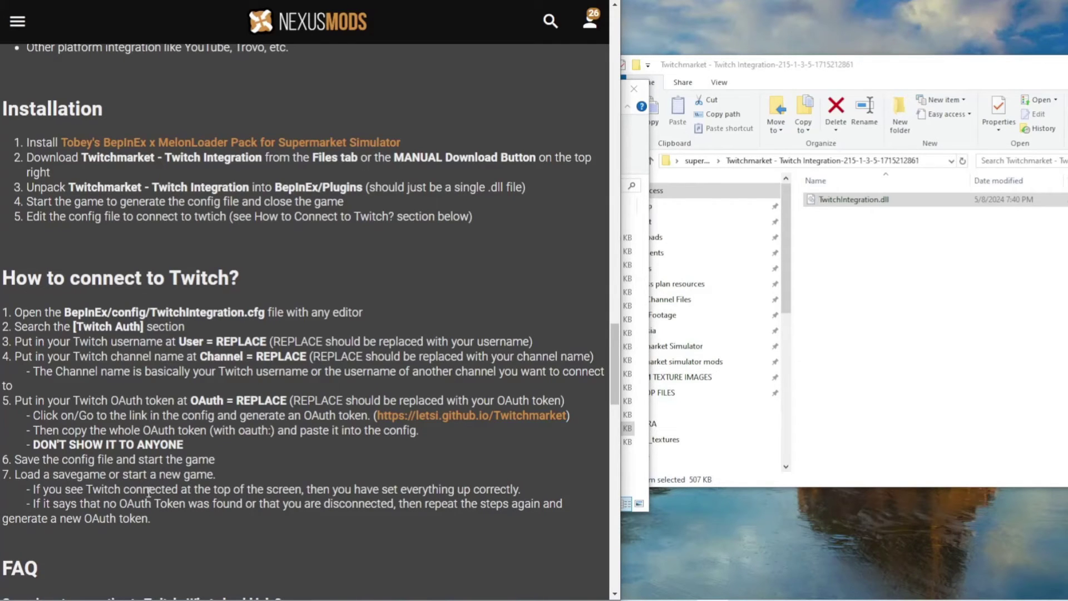
# - Point out the guide's 'Twitch connected' check and the missing OAuth token troubleshooting line
pyautogui.doubleClick(173, 489)
pyautogui.click(118, 505)
pyautogui.moveTo(200, 505); pyautogui.dragTo(398, 508)
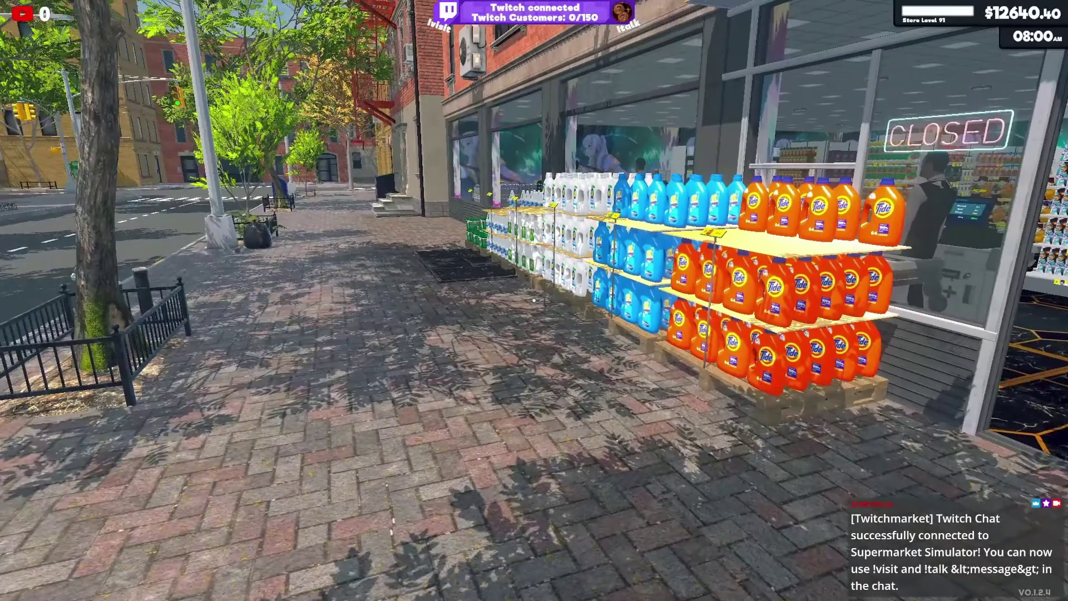
# - Walk up to the store entrance and through the aisles toward the poster wall
pyautogui.press('w')
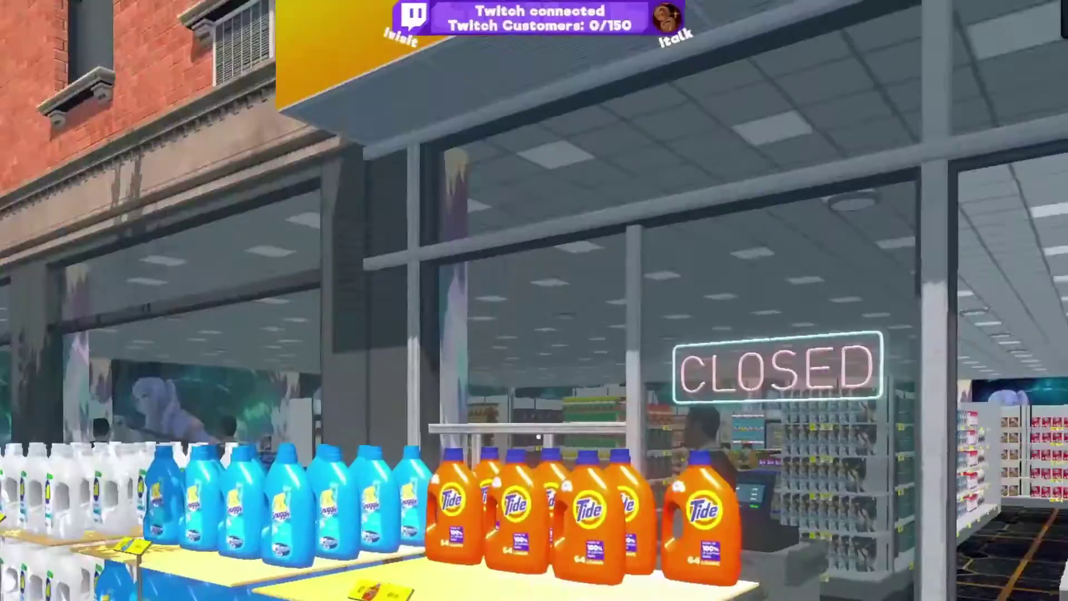
pyautogui.press('w')
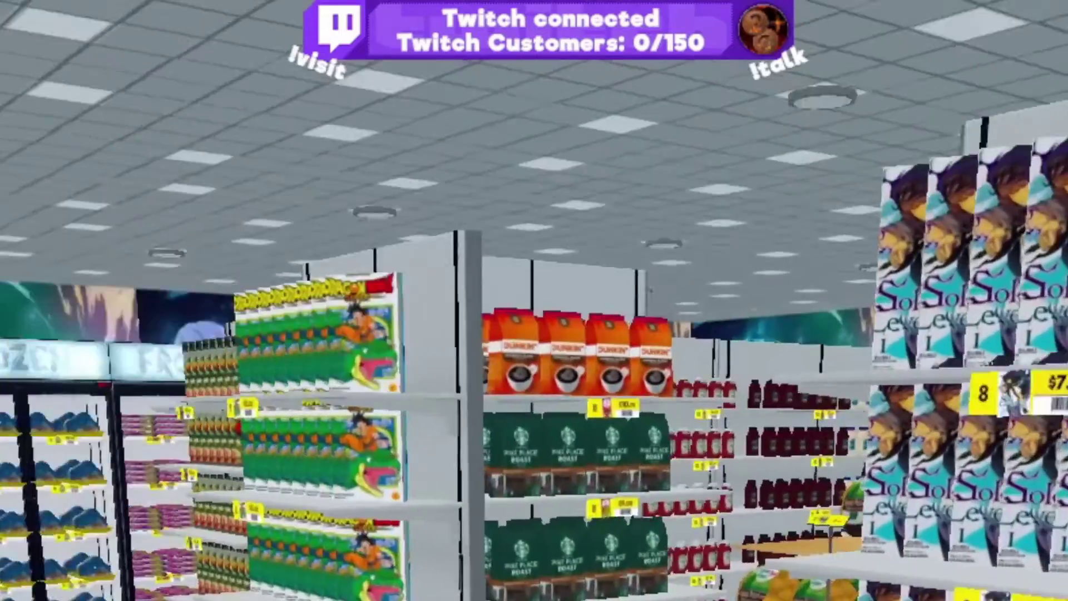
pyautogui.press('w')
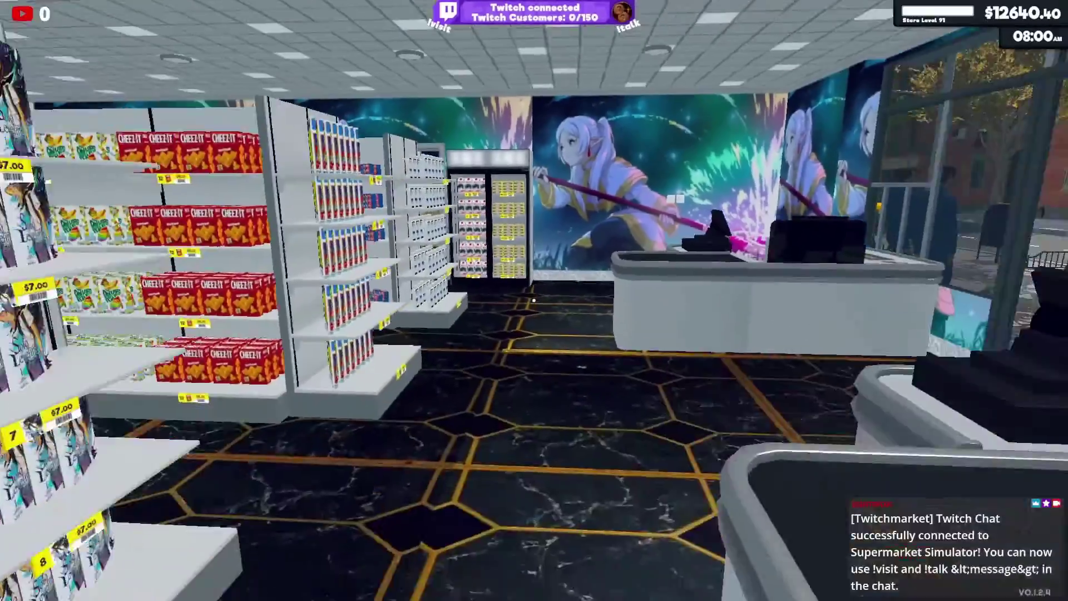
# - Step out to the sidewalk, walk back through the store into the storage room, and use the market computer
pyautogui.press('w')
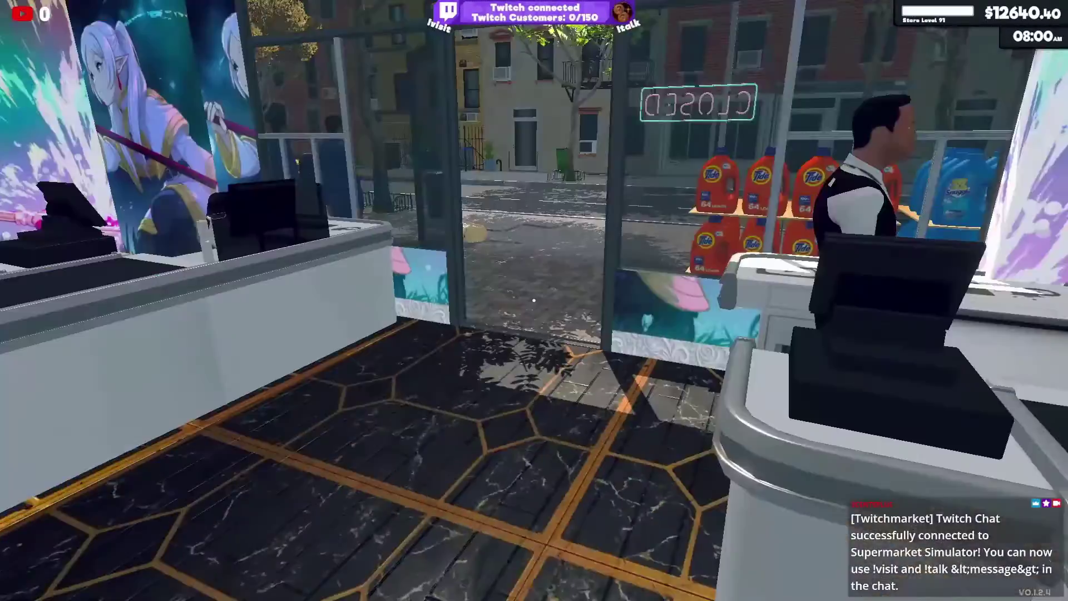
pyautogui.press('w')
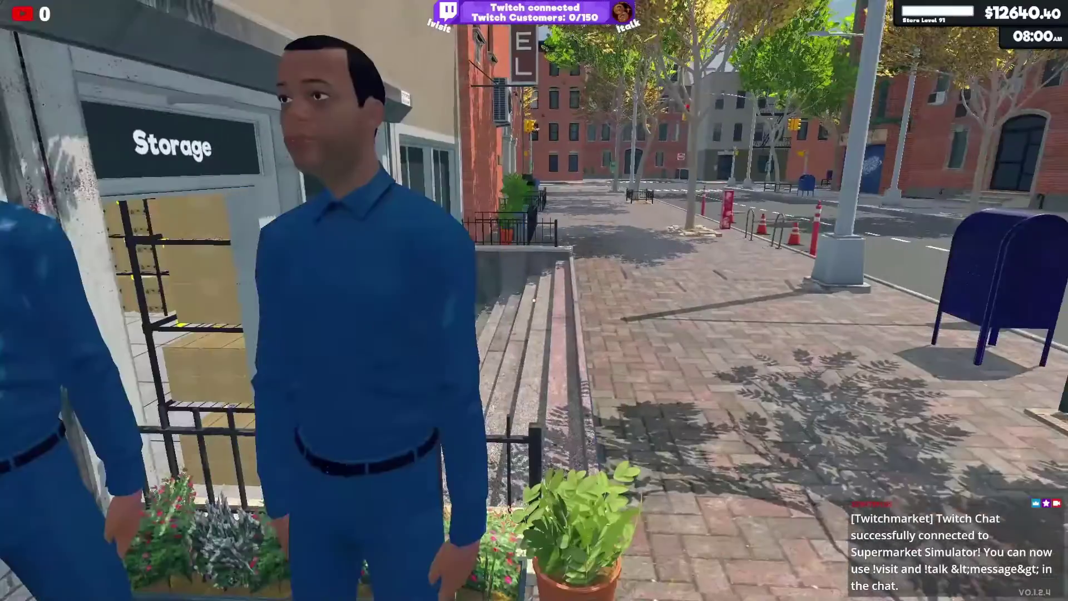
pyautogui.press('w')
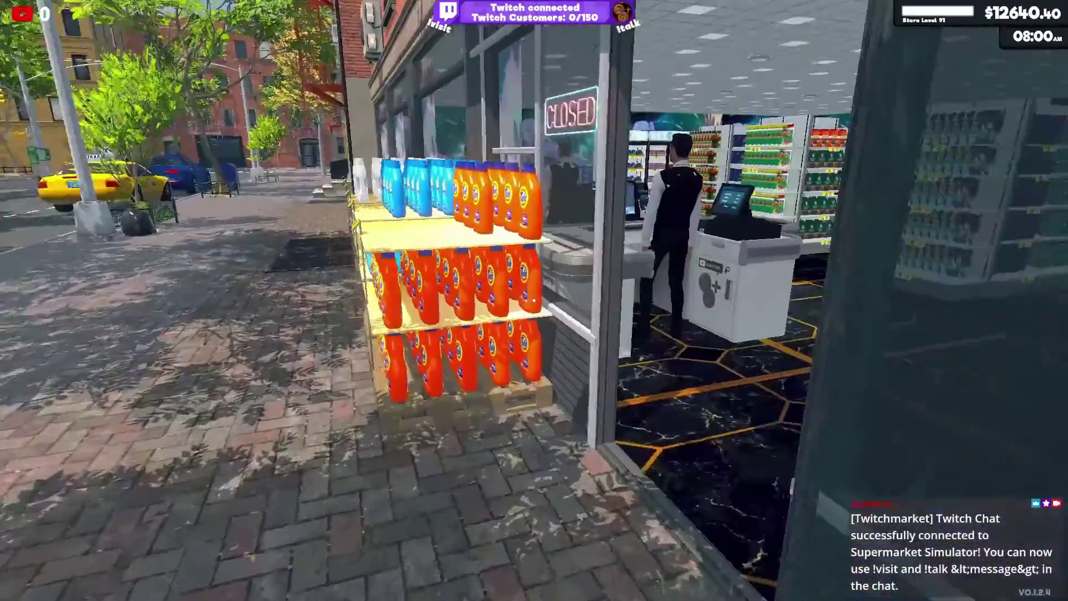
pyautogui.press('w')
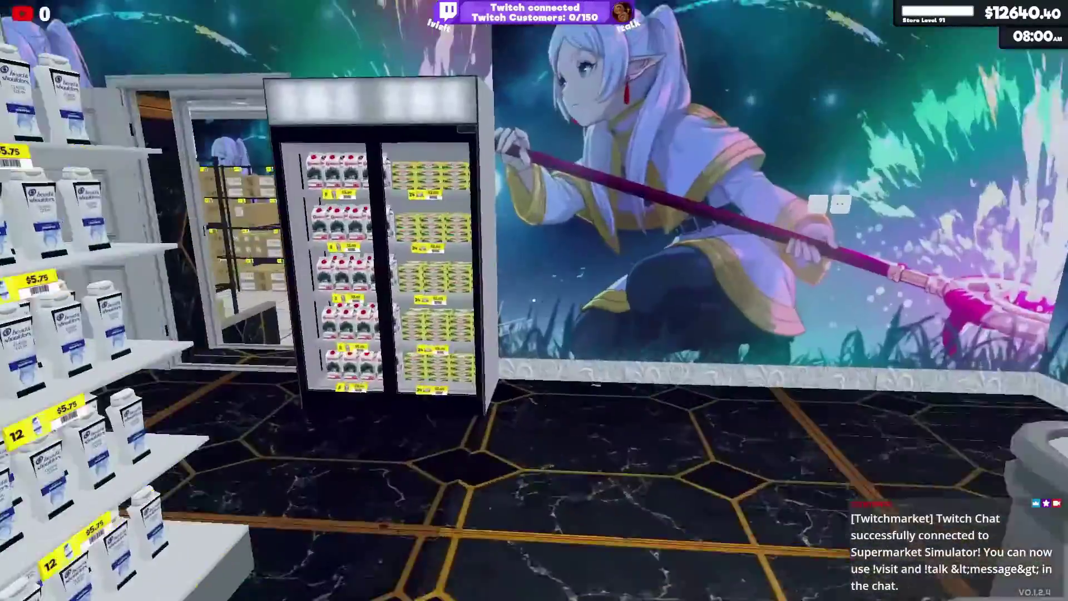
pyautogui.press('w')
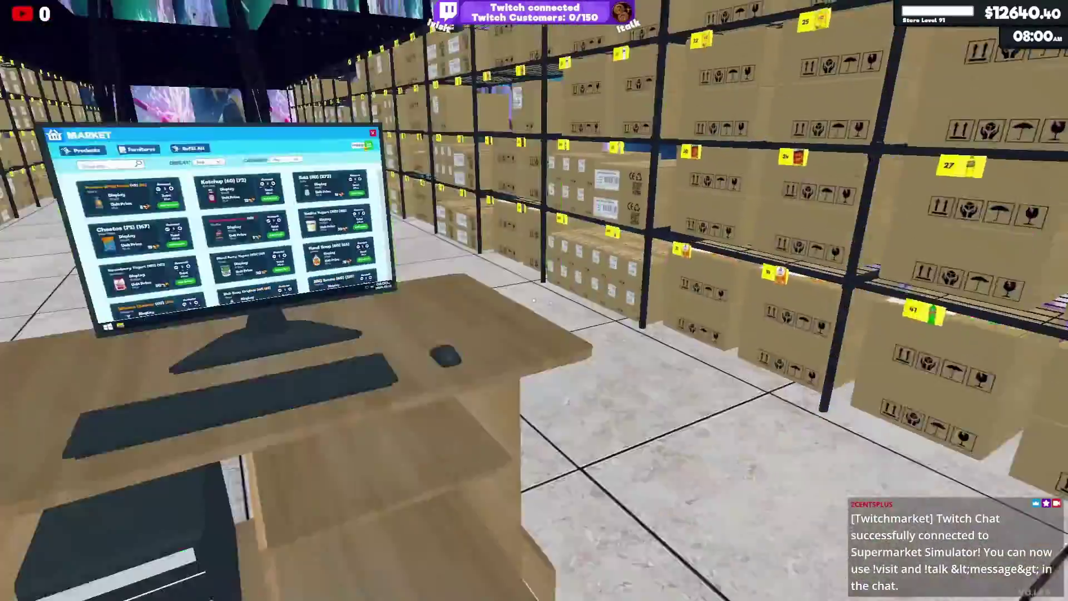
pyautogui.press('w')
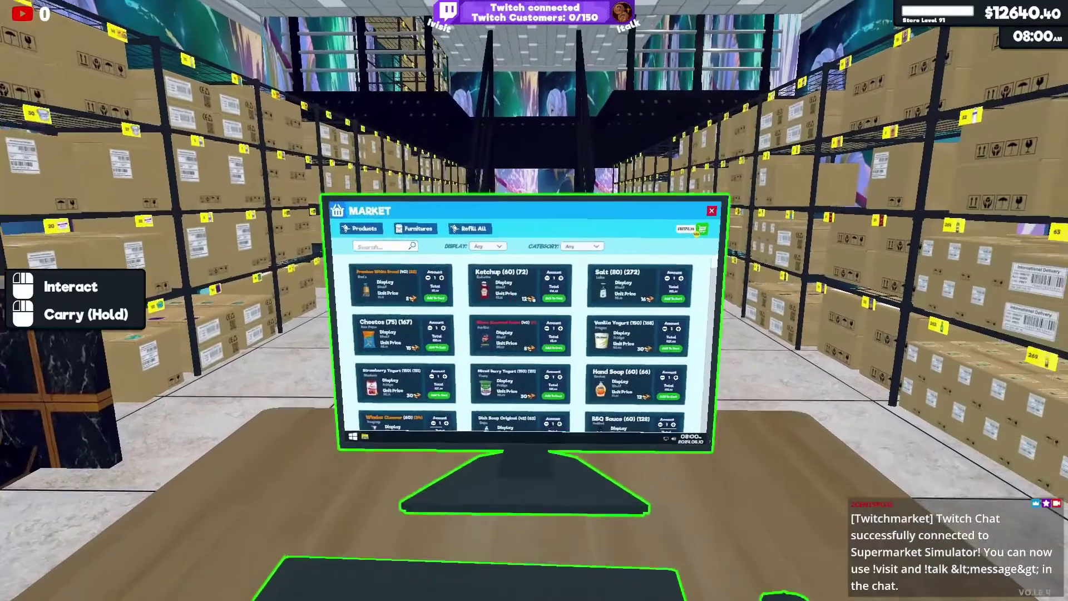
pyautogui.click(534, 300)
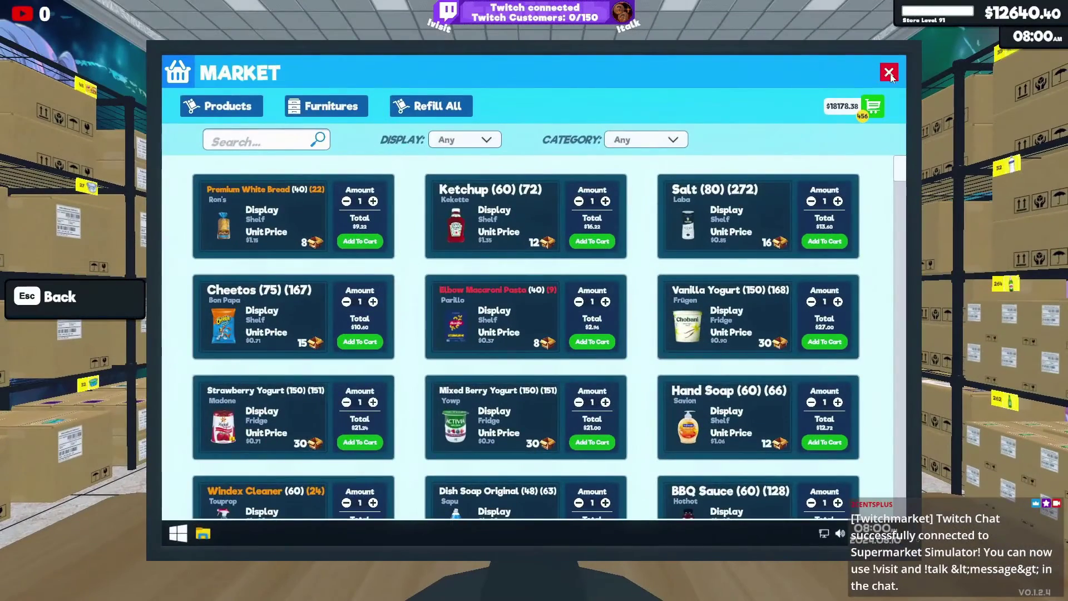
# - Review the Cashiers and Restockers on Management's Hiring page, then close it
pyautogui.click(891, 74)
pyautogui.click(238, 217)
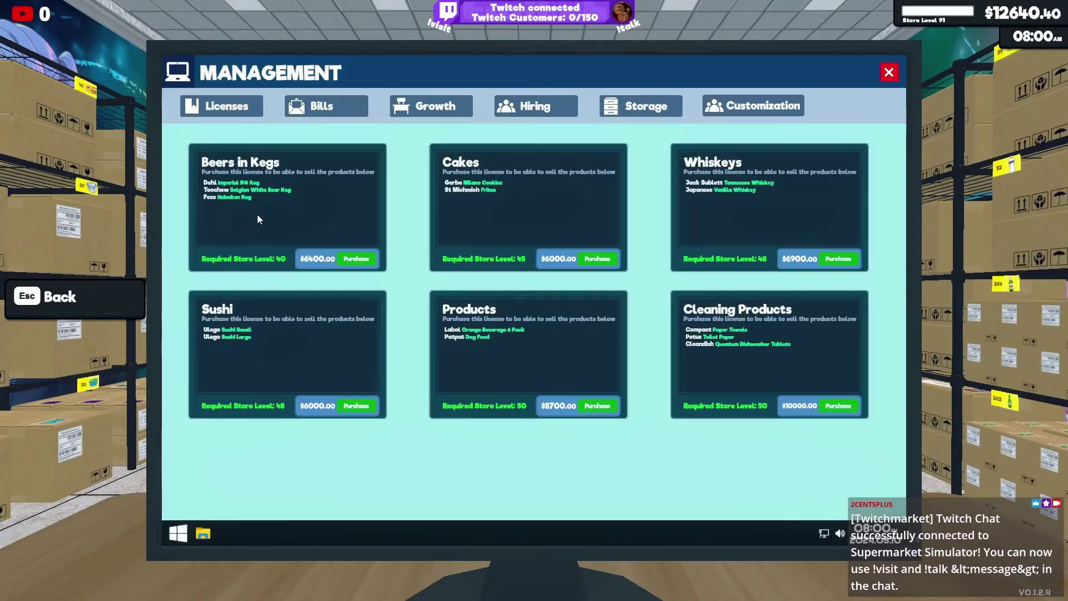
pyautogui.click(530, 116)
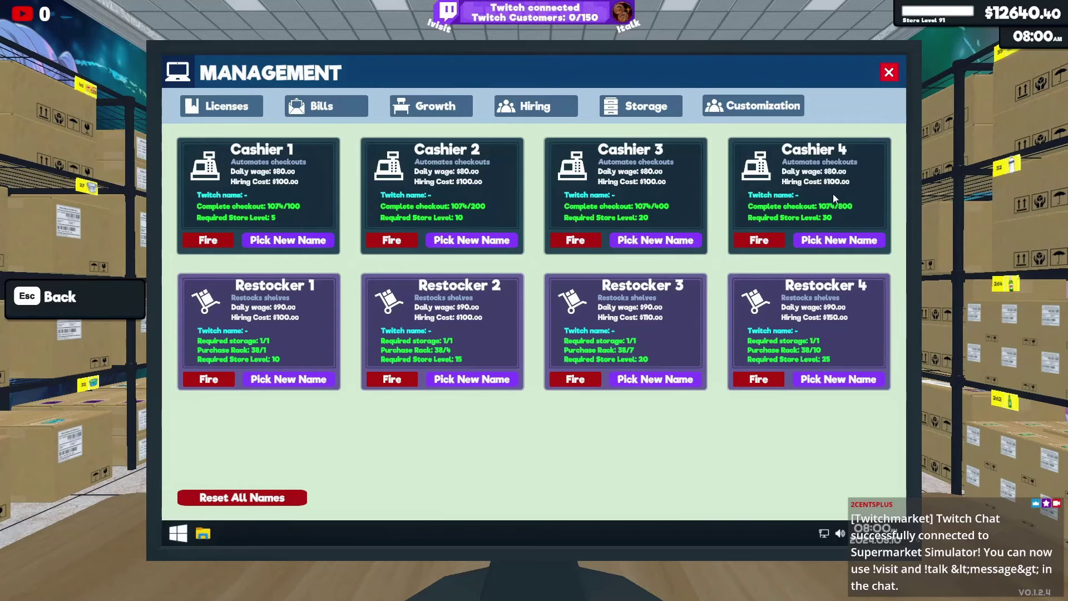
pyautogui.click(889, 72)
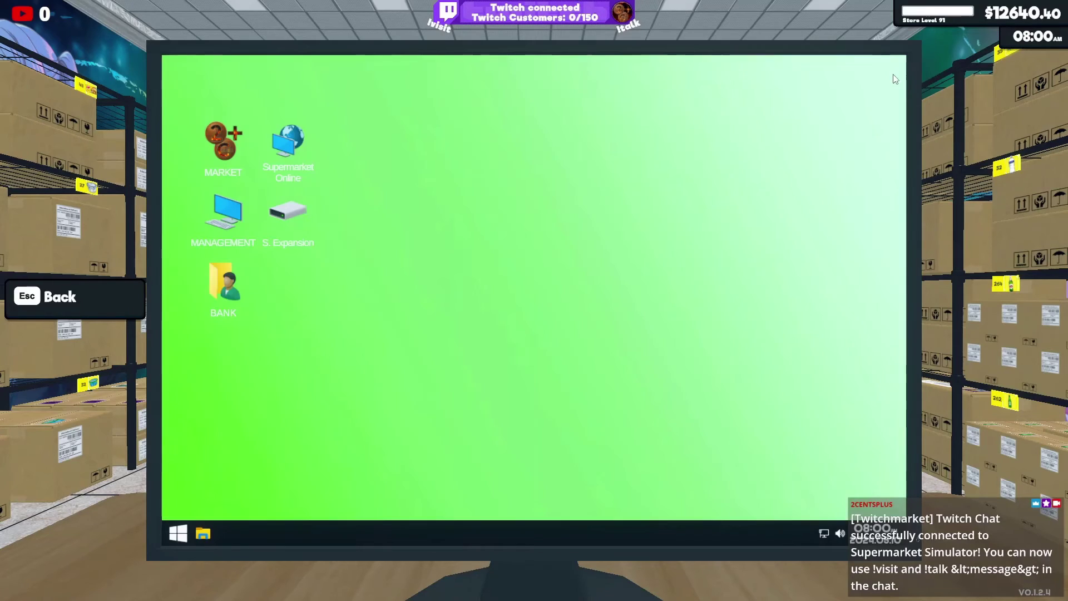
# - Leave the computer and walk down the checkout aisle out onto the sidewalk
pyautogui.press('Escape')
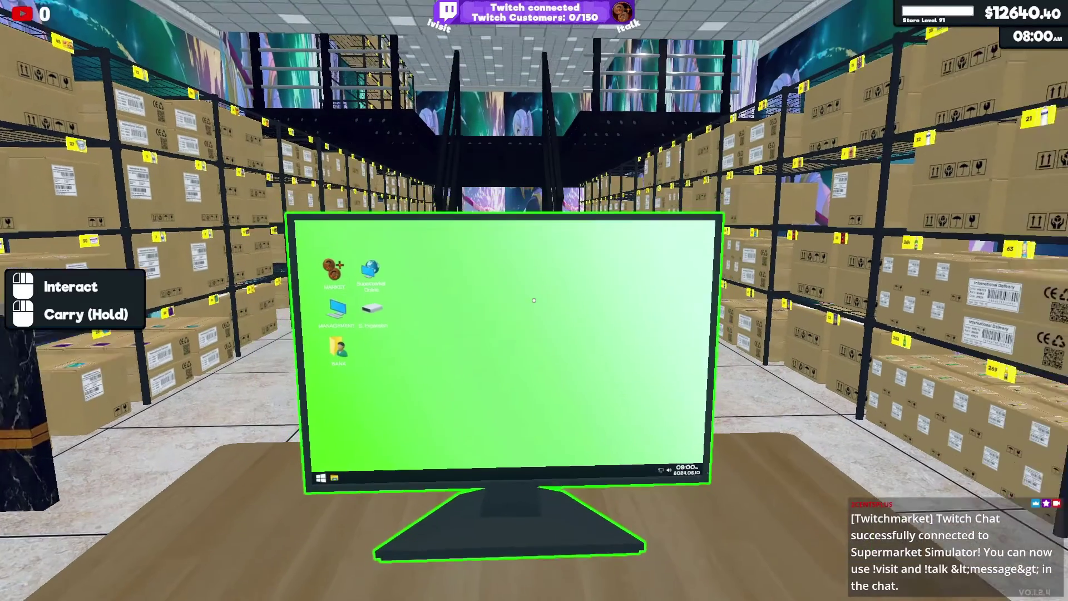
pyautogui.press('w')
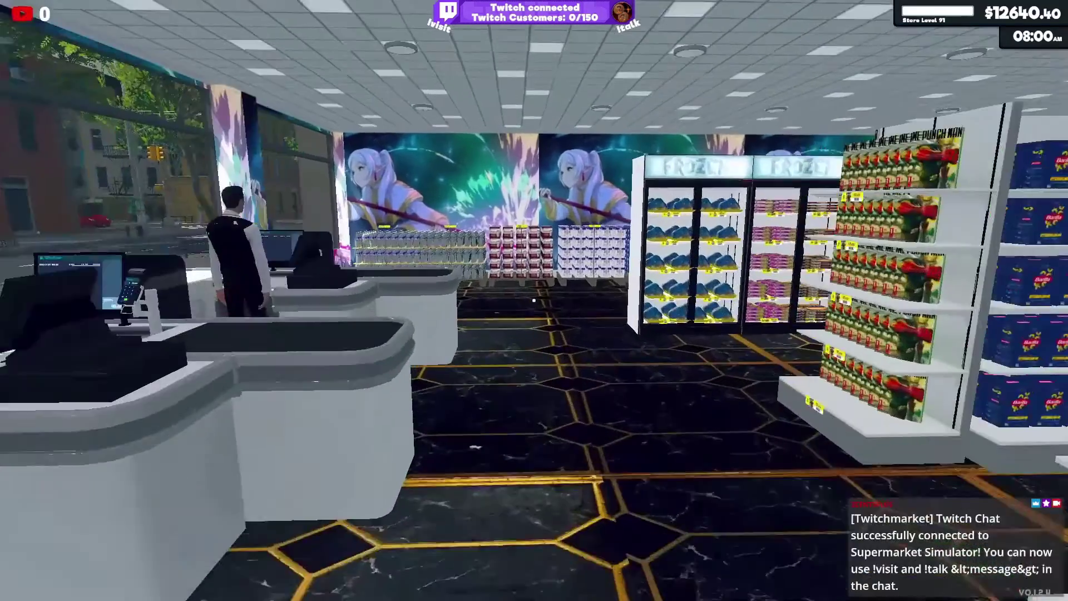
pyautogui.press('w')
pyautogui.press('w')
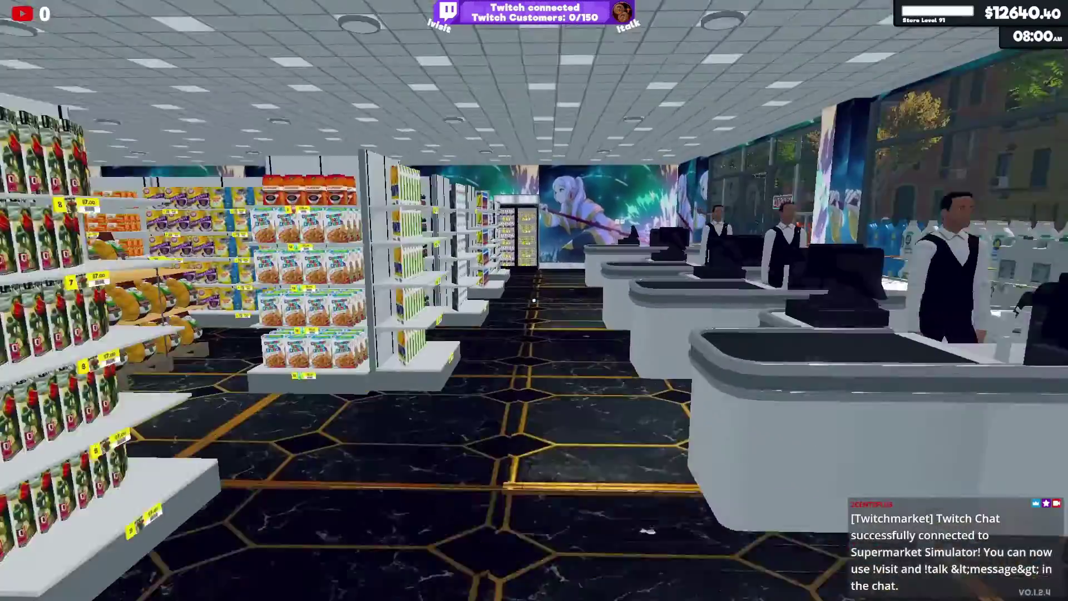
pyautogui.press('w')
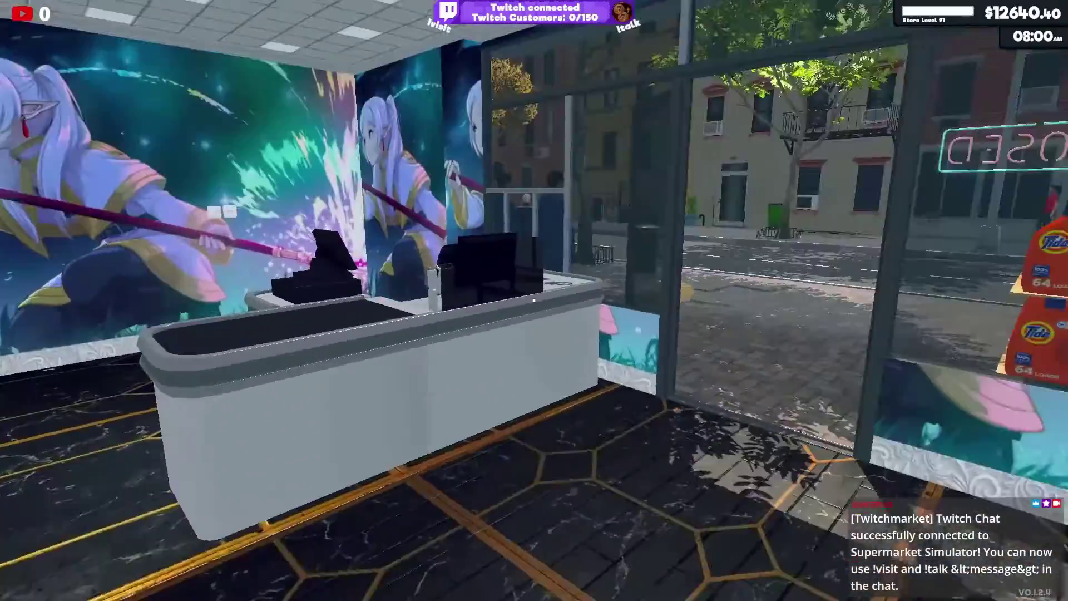
pyautogui.press('w')
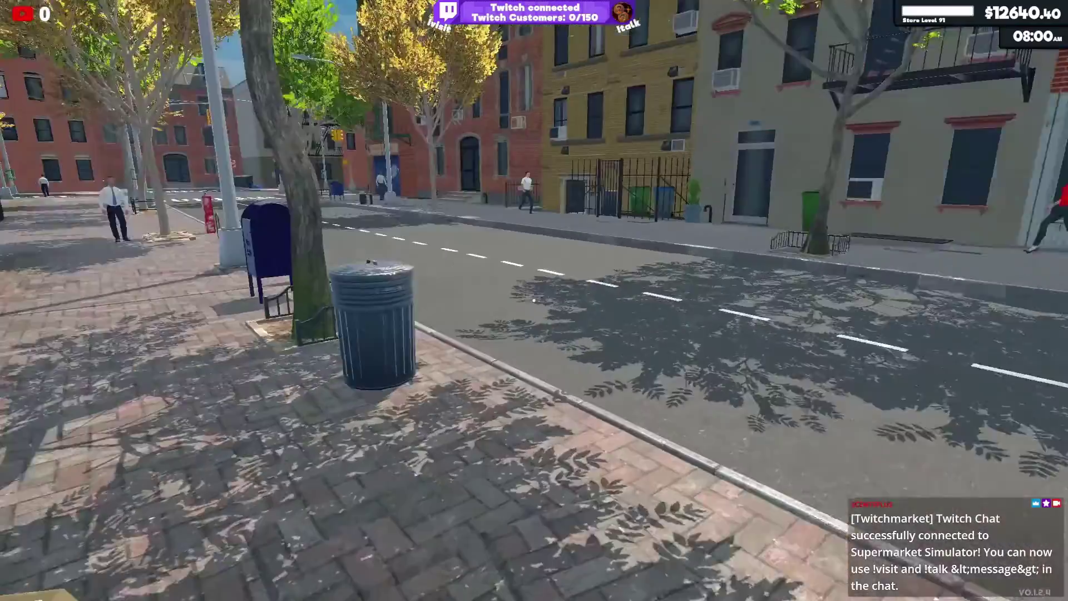
pyautogui.press('w')
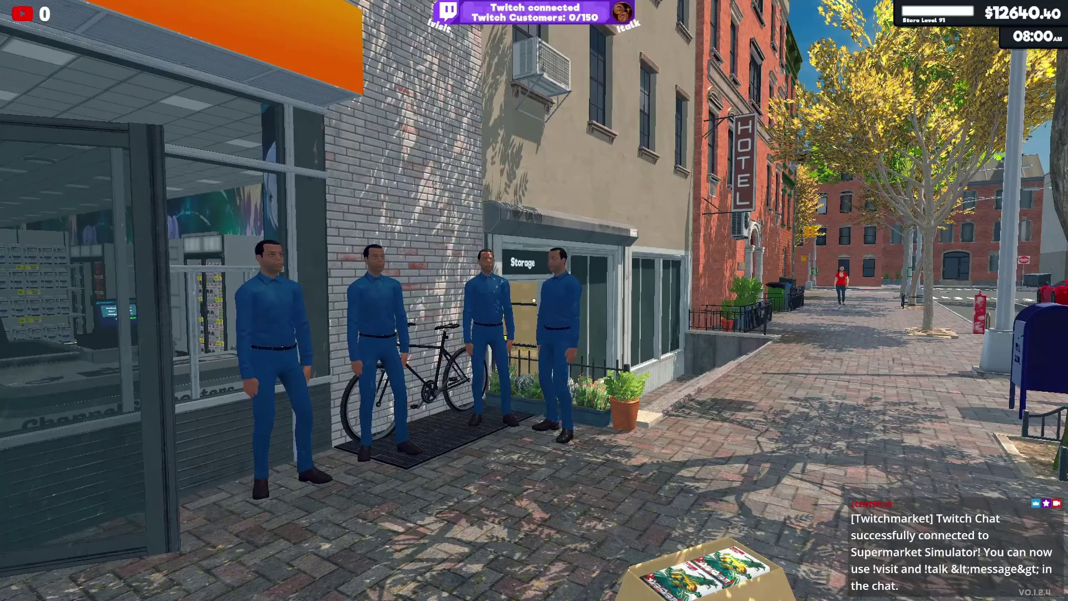
# - Walk along the sidewalk, back up to view the storefront sign, then enter the storage room past the milk fridge
pyautogui.press('w')
pyautogui.press('w')
pyautogui.press('w')
pyautogui.press('w')
pyautogui.press('w')
pyautogui.press('w')
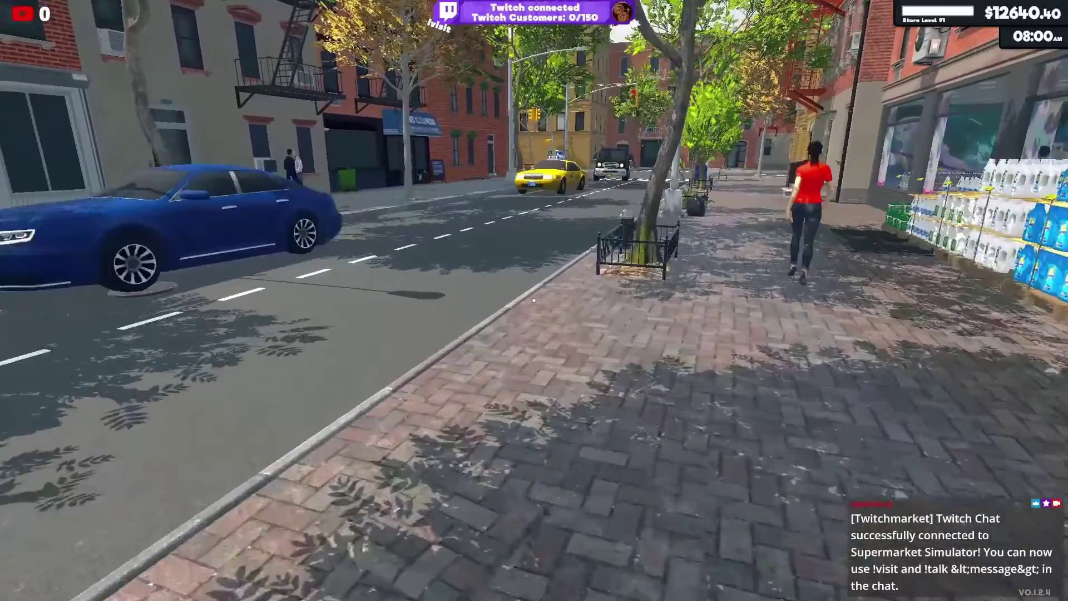
pyautogui.press('w')
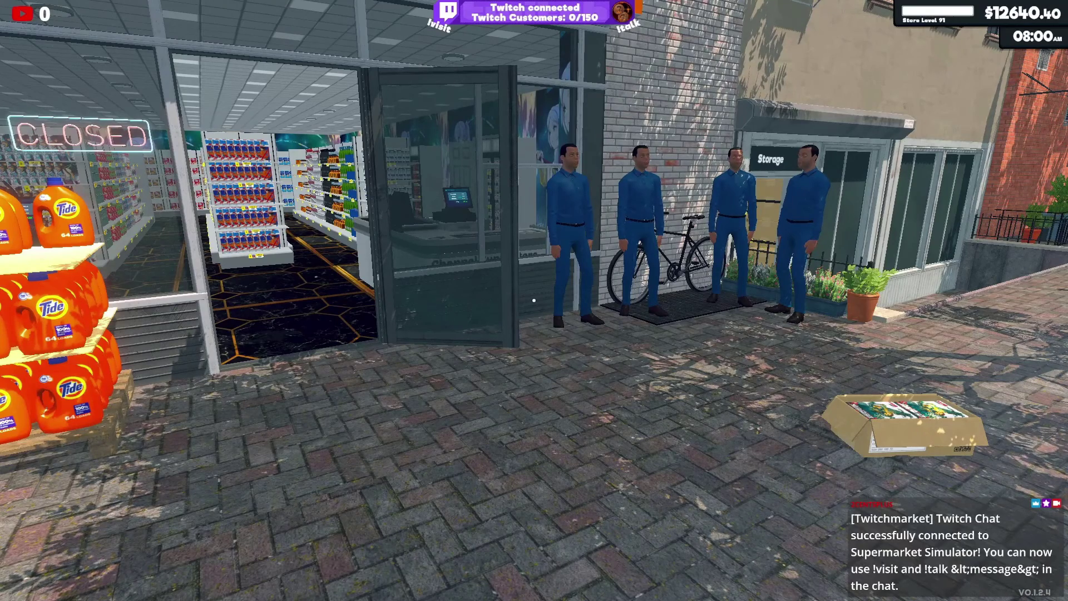
pyautogui.press('s')
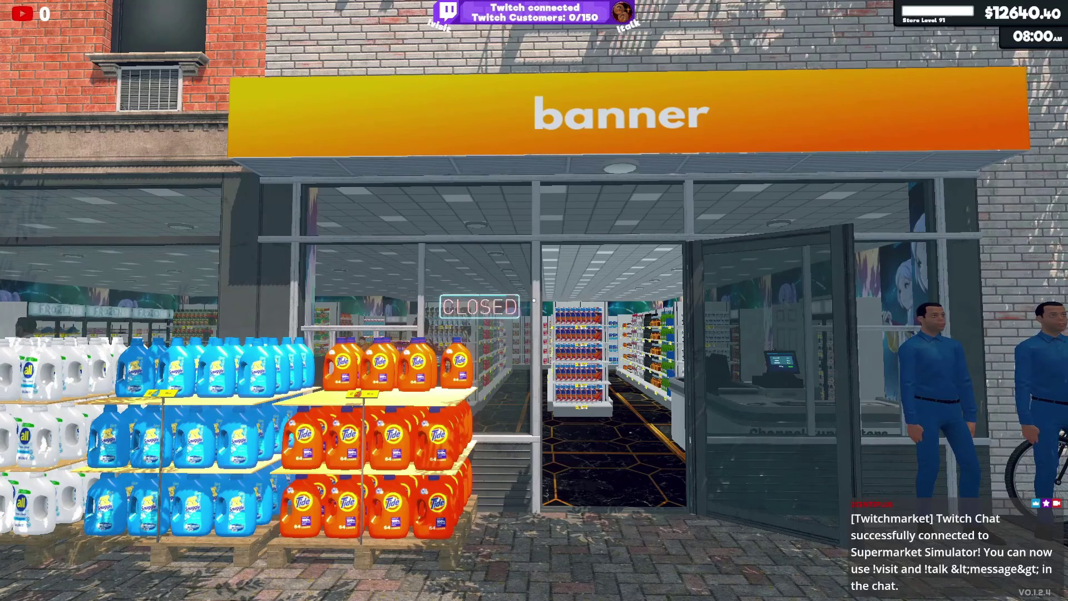
pyautogui.press('w')
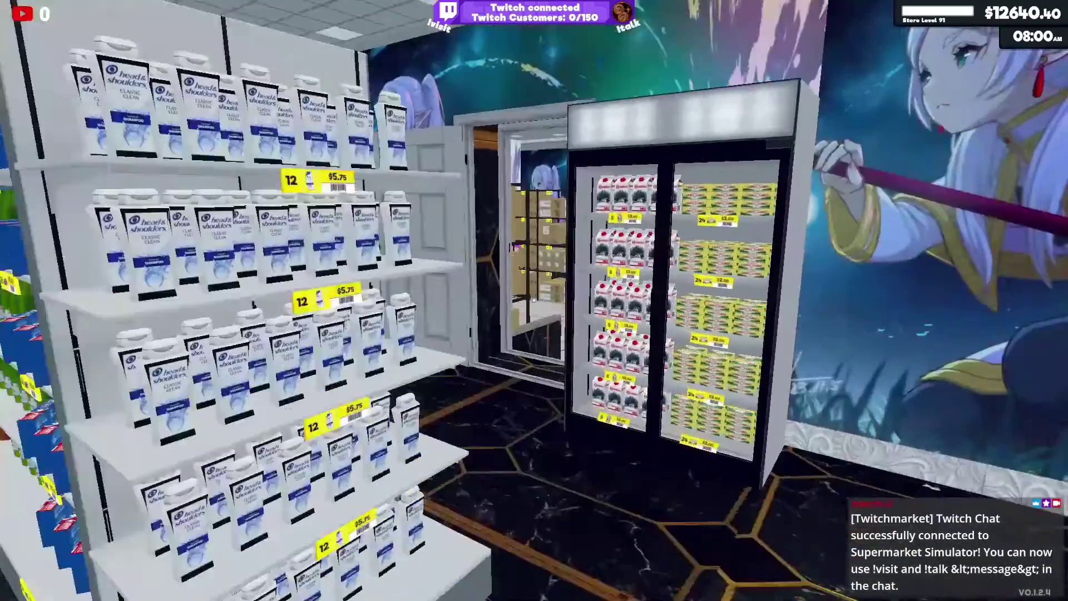
pyautogui.press('w')
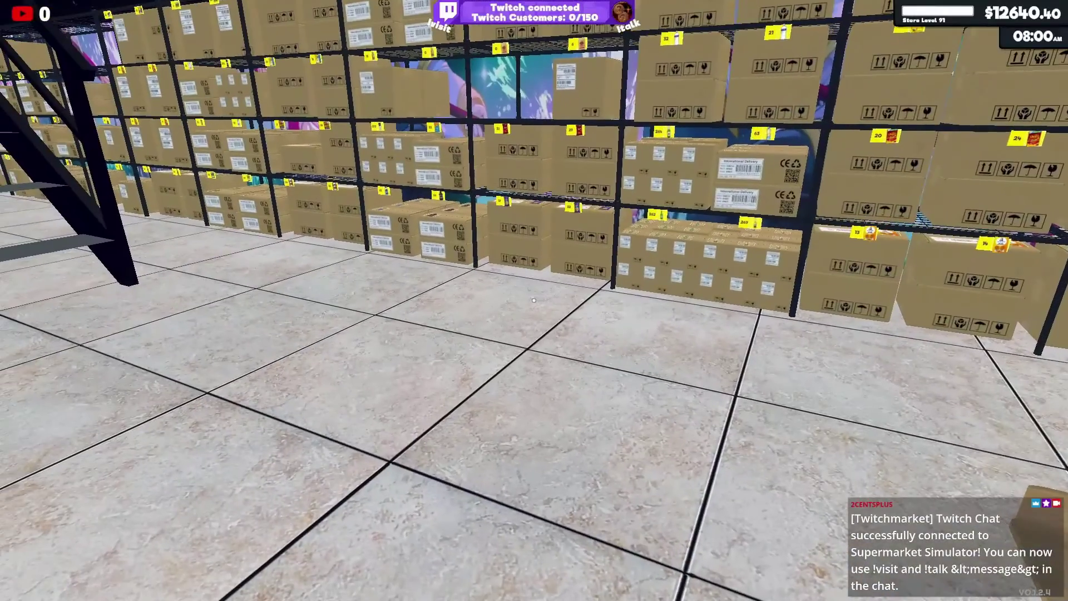